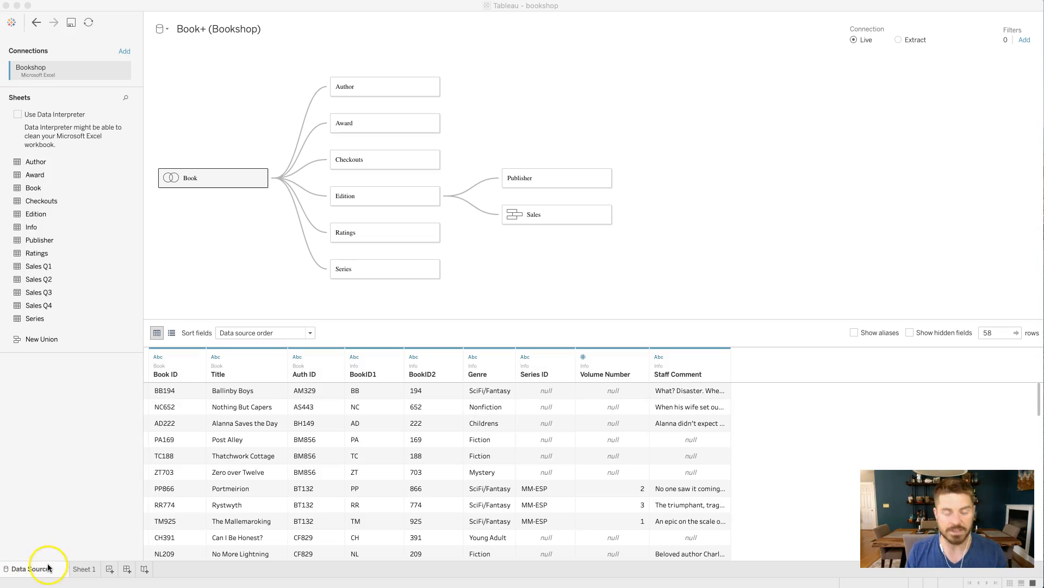
Open Sheet 1 and place the Book table's Genre field on Rows.
{"action": "left_click", "coordinate": [83, 569]}
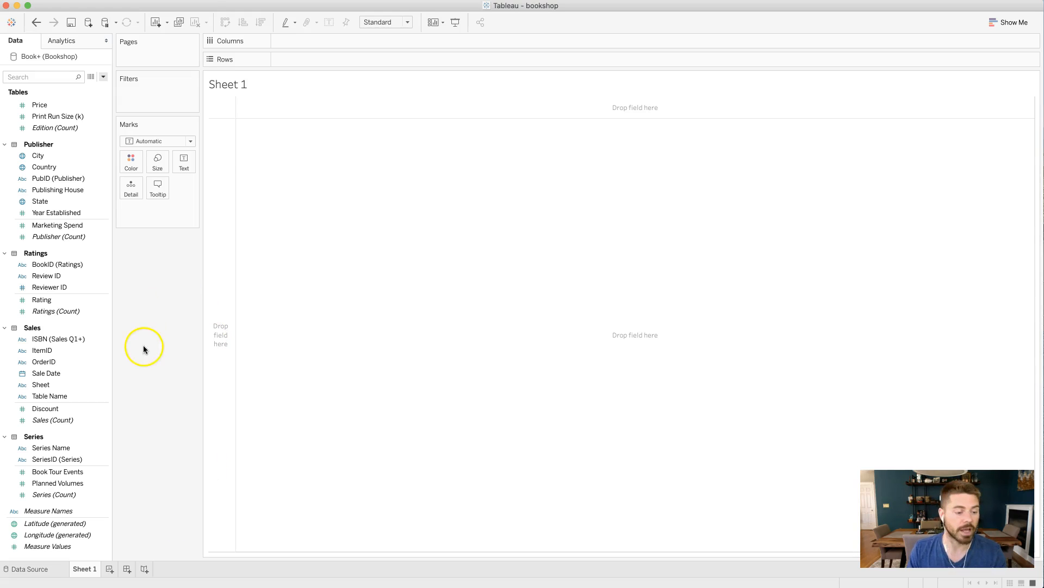
{"action": "left_click", "coordinate": [108, 350]}
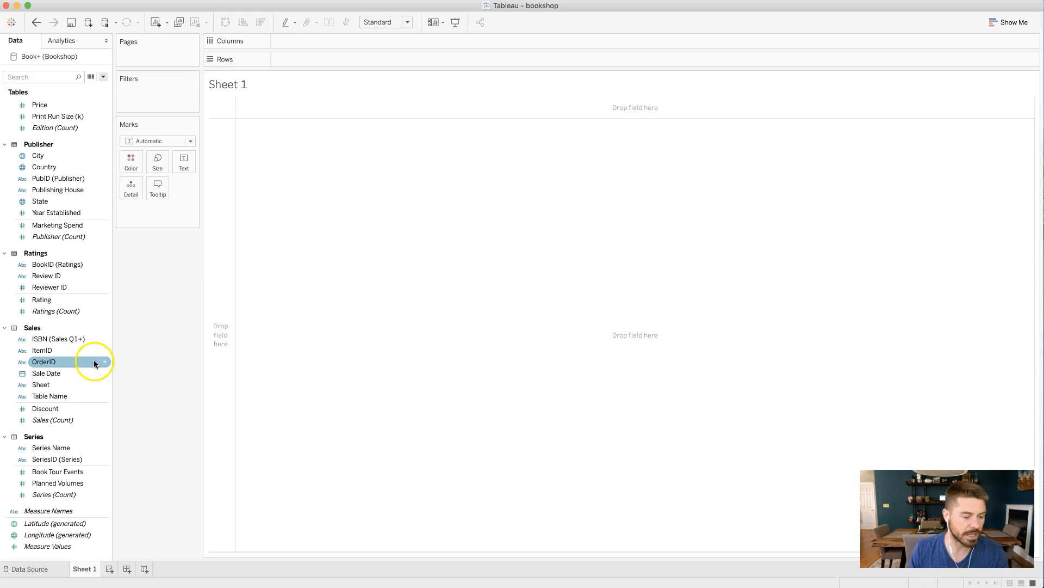
{"action": "scroll", "coordinate": [93, 359], "scroll_direction": "up", "scroll_amount": 15}
{"action": "left_click_drag", "start_coordinate": [78, 324], "coordinate": [320, 57]}
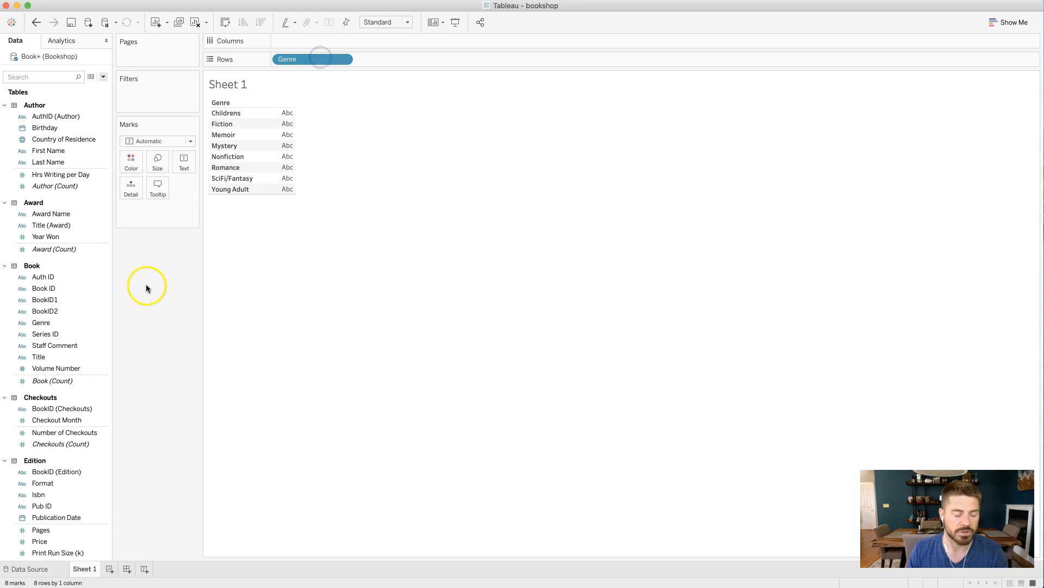
Place the Sales table's Sale Date on Columns and set it to the discrete Month level.
{"action": "scroll", "coordinate": [91, 284], "scroll_direction": "down", "scroll_amount": 15}
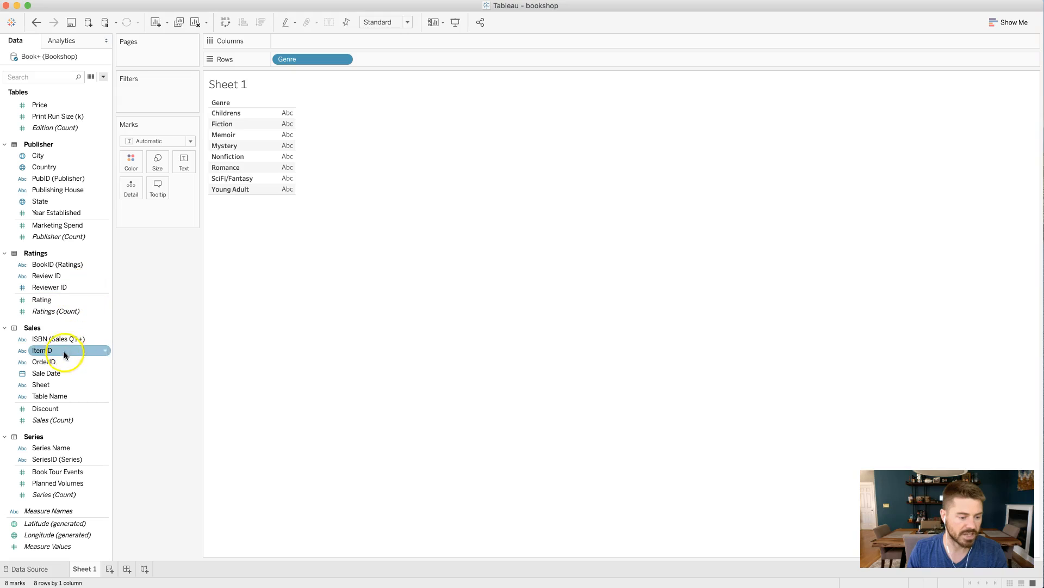
{"action": "left_click_drag", "start_coordinate": [82, 373], "coordinate": [315, 42]}
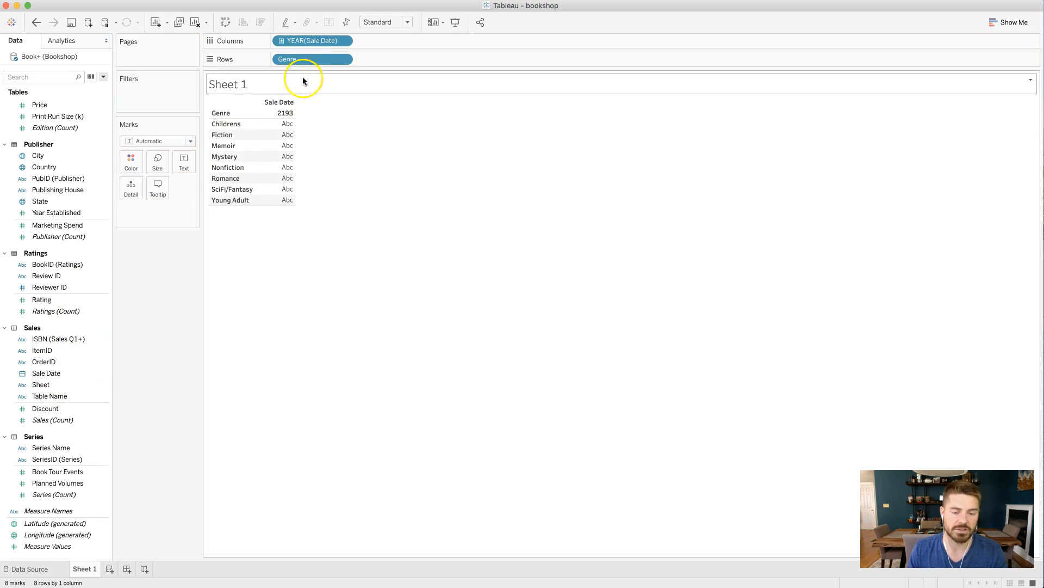
{"action": "left_click", "coordinate": [348, 42]}
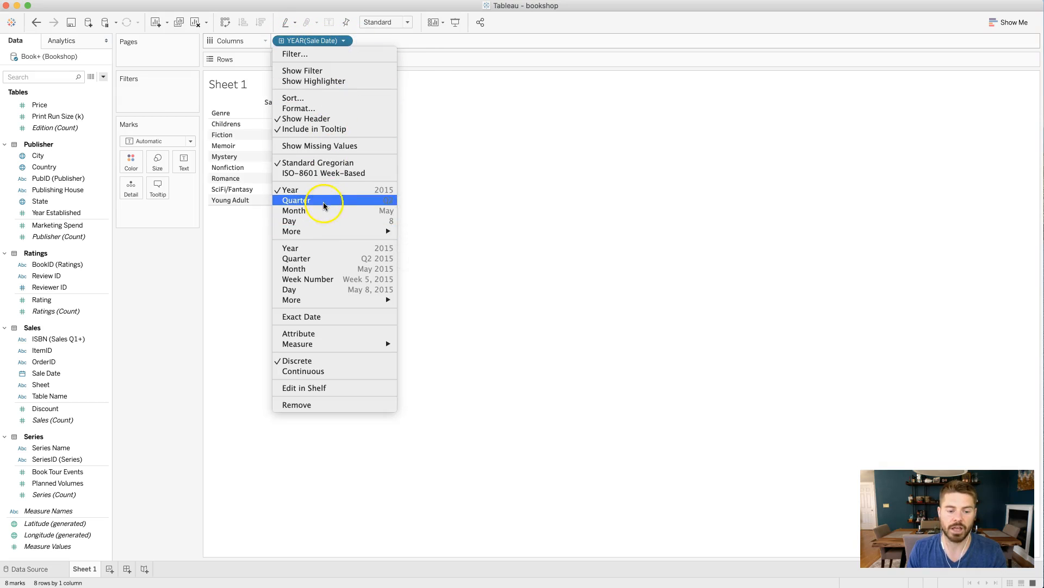
{"action": "left_click", "coordinate": [324, 212]}
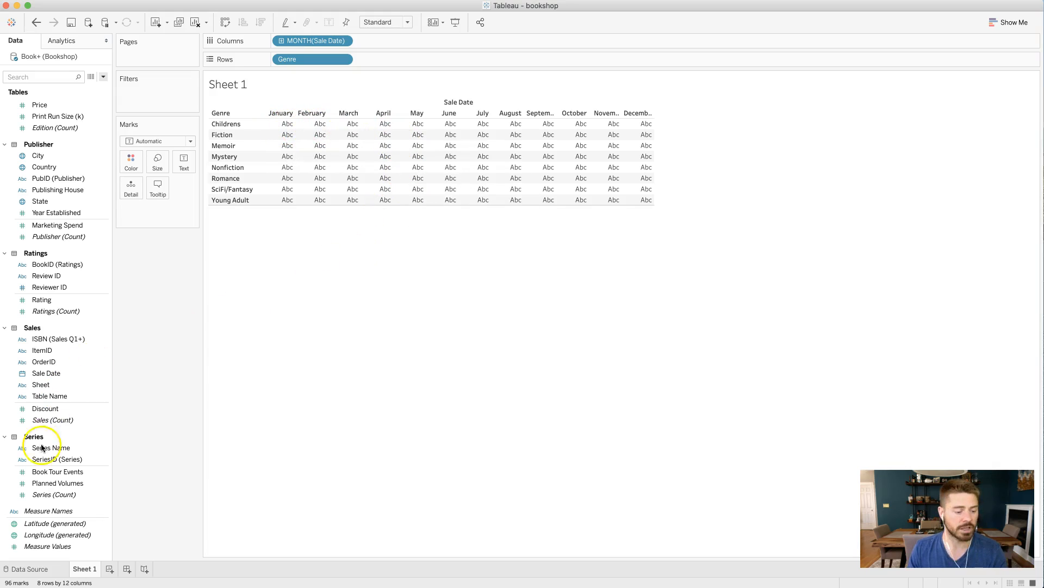
Add the Sales count to the marks as table values and apply the Percent of Total quick table calculation.
{"action": "left_click_drag", "start_coordinate": [57, 415], "coordinate": [189, 159]}
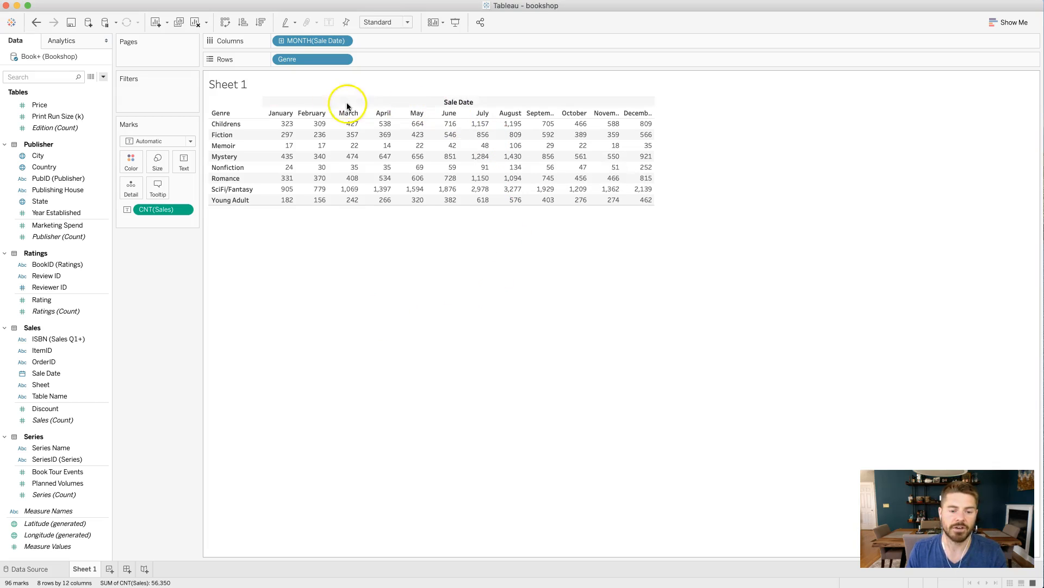
{"action": "mouse_move", "coordinate": [306, 155]}
{"action": "mouse_move", "coordinate": [291, 129]}
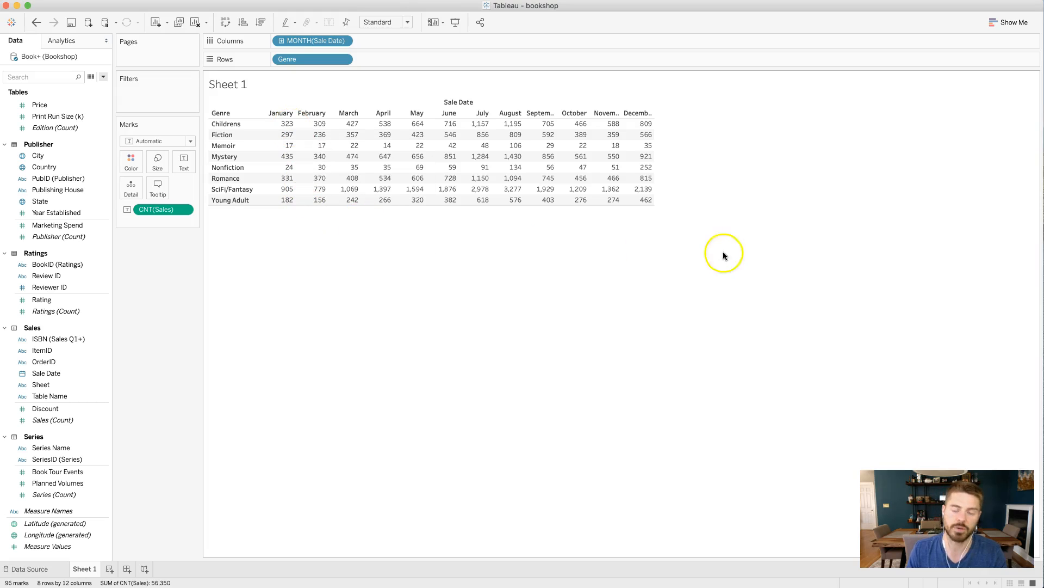
{"action": "left_click", "coordinate": [184, 210]}
{"action": "mouse_move", "coordinate": [197, 340]}
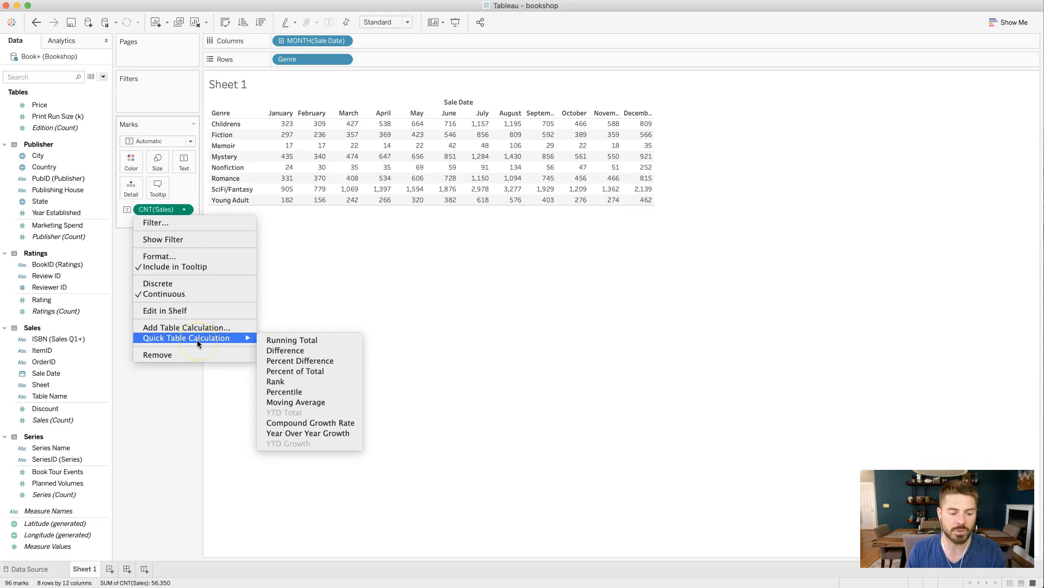
{"action": "left_click", "coordinate": [350, 372]}
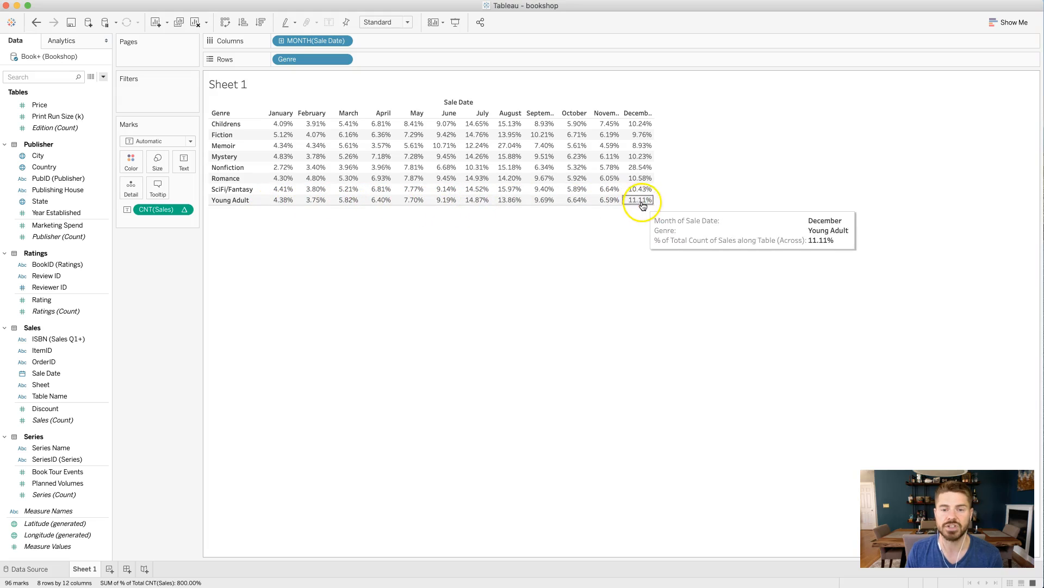
Try computing the percent of total along Table (down), and set it back to Table (across).
{"action": "left_click", "coordinate": [185, 210]}
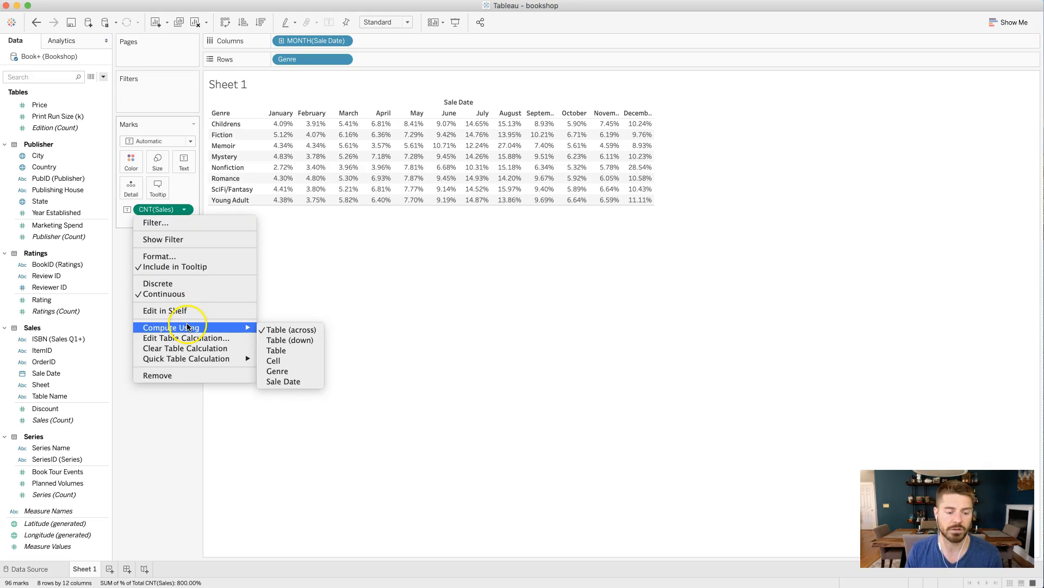
{"action": "left_click", "coordinate": [314, 341]}
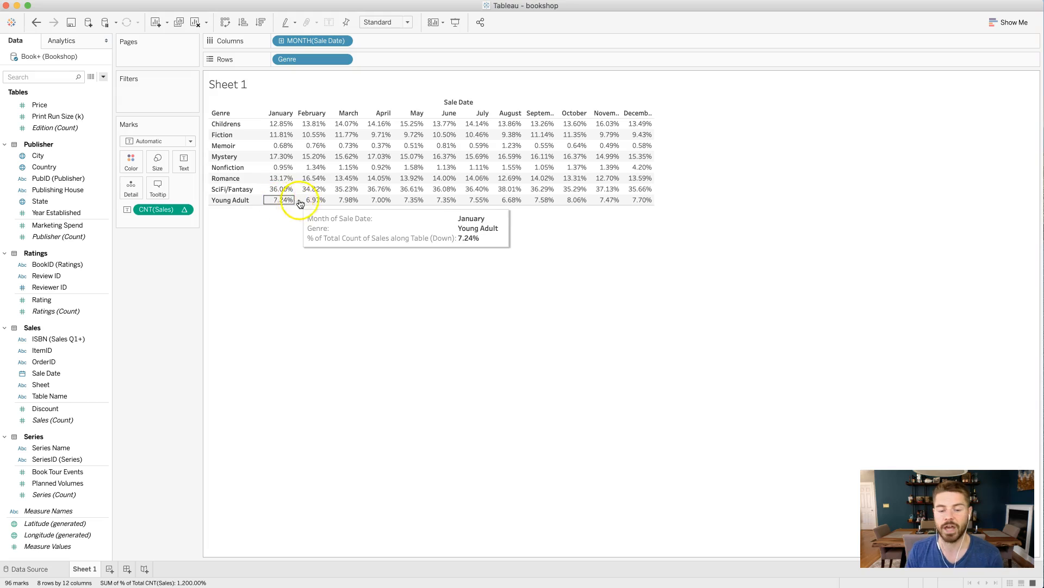
{"action": "left_click", "coordinate": [184, 209]}
{"action": "mouse_move", "coordinate": [185, 327]}
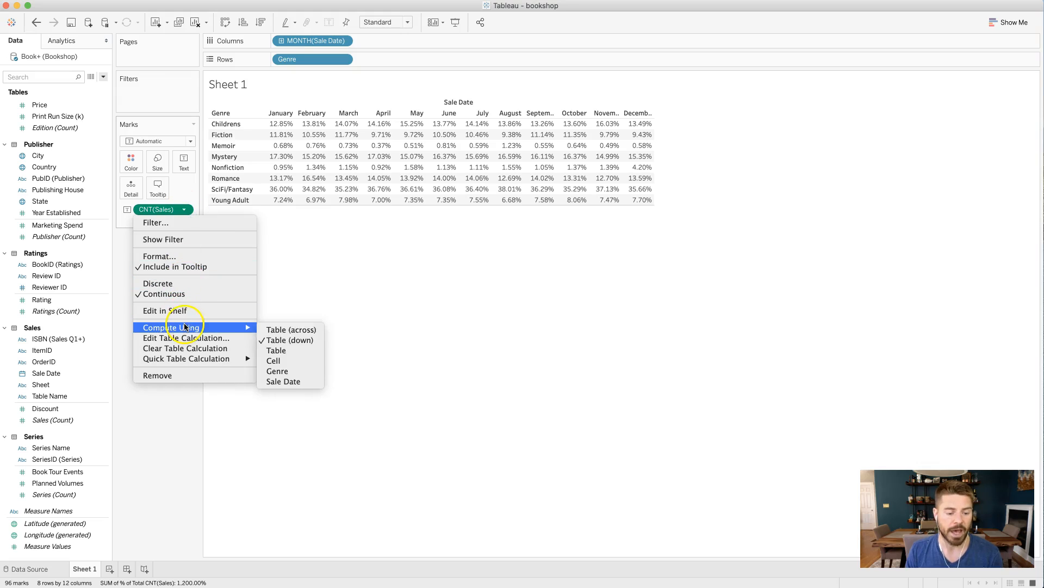
{"action": "left_click", "coordinate": [306, 329]}
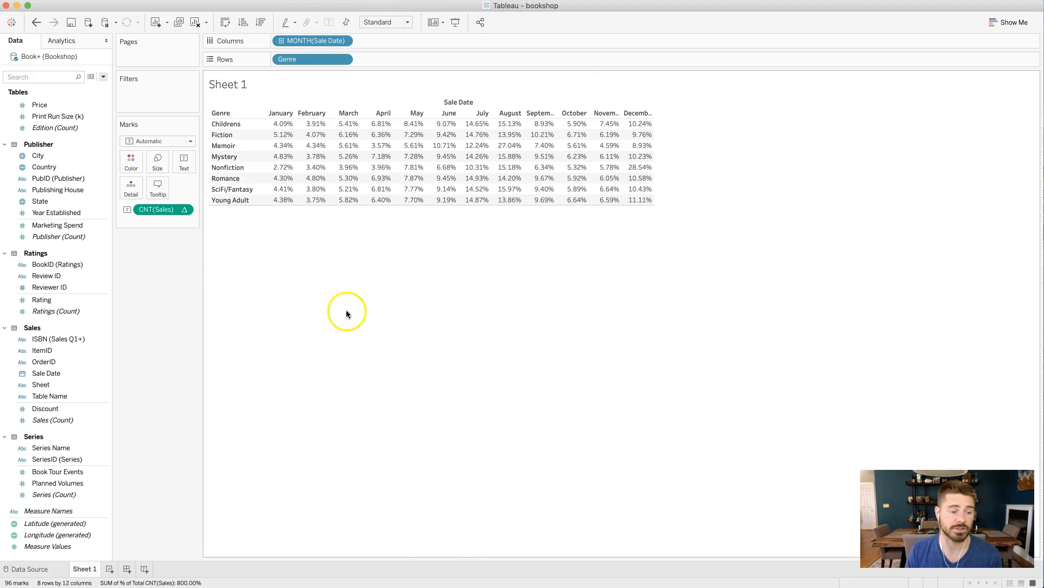
Create a calculated field and name it Fixed.
{"action": "left_click", "coordinate": [103, 78]}
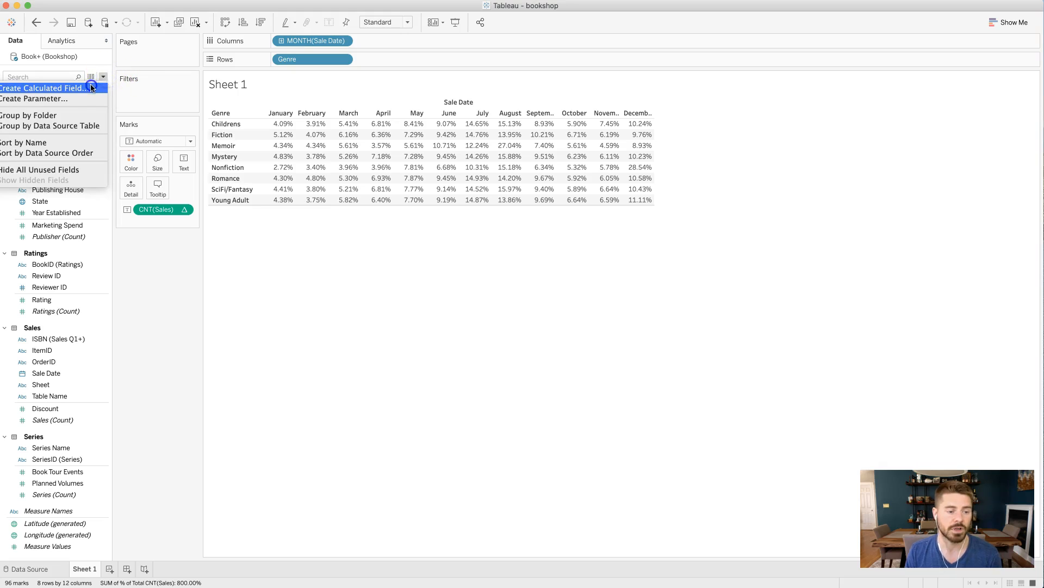
{"action": "left_click", "coordinate": [92, 85]}
{"action": "type", "text": "Fixed"}
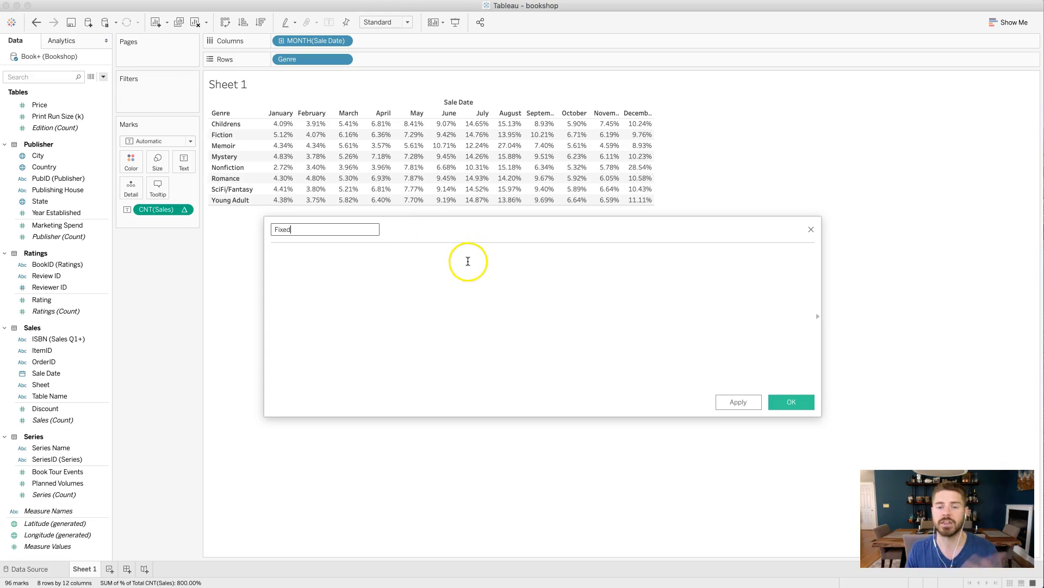
Begin the calculation's formula with the numerator and an opening brace: COUNT(Sales) / {.
{"action": "left_click", "coordinate": [475, 366]}
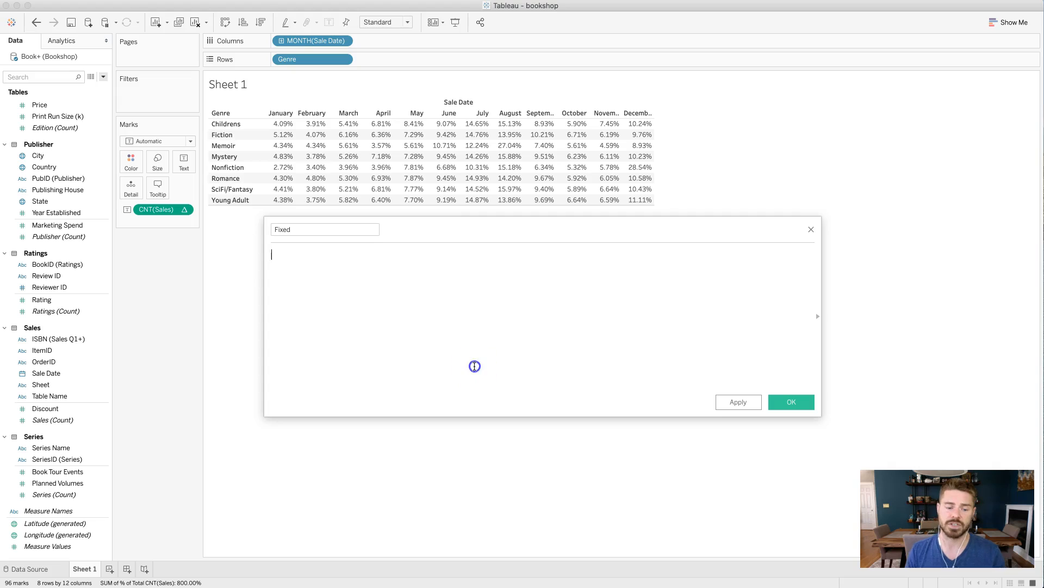
{"action": "left_click", "coordinate": [472, 359]}
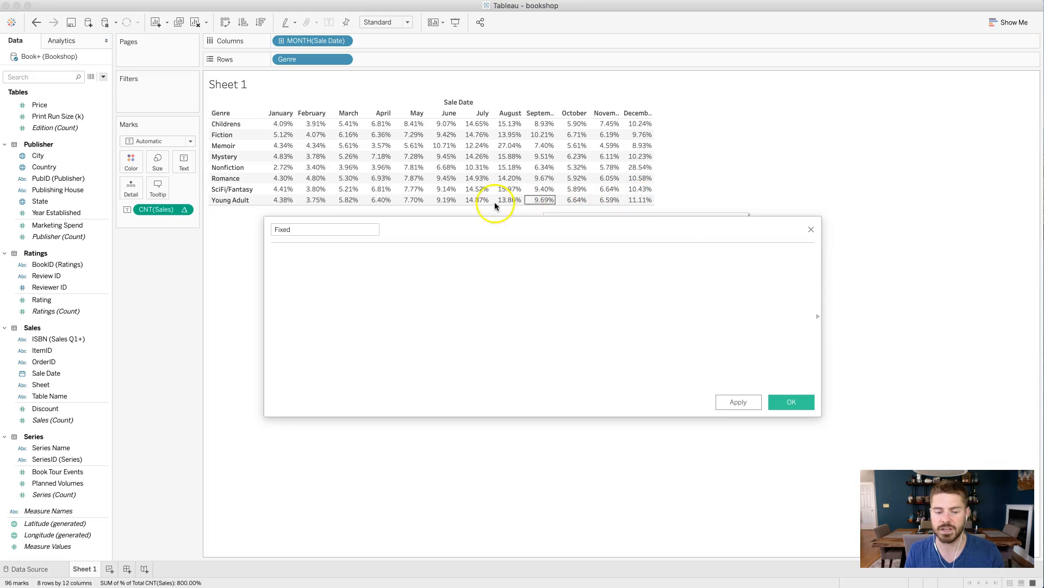
{"action": "left_click", "coordinate": [508, 293]}
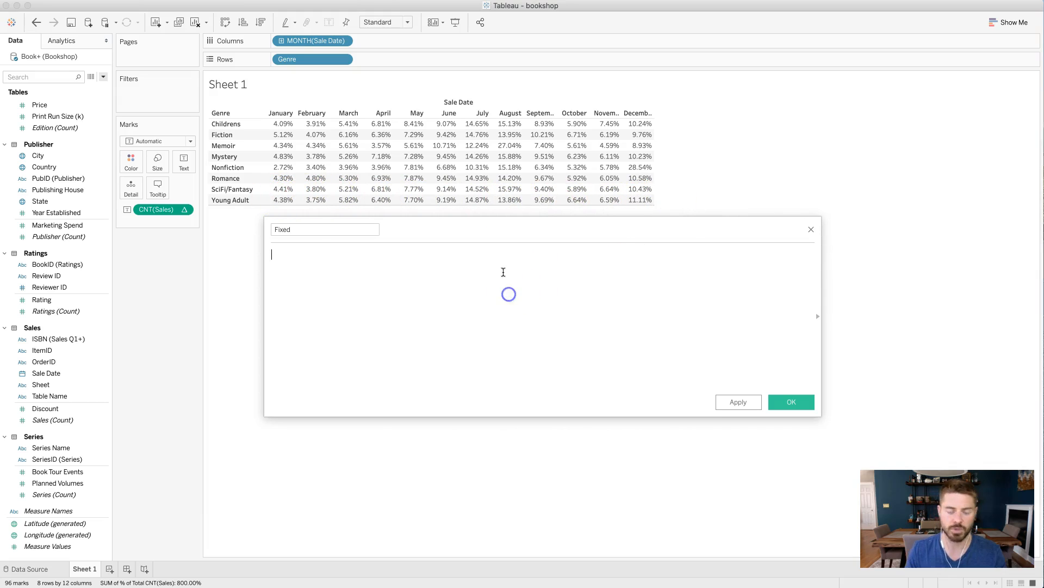
{"action": "type", "text": "COUNT(SALE"}
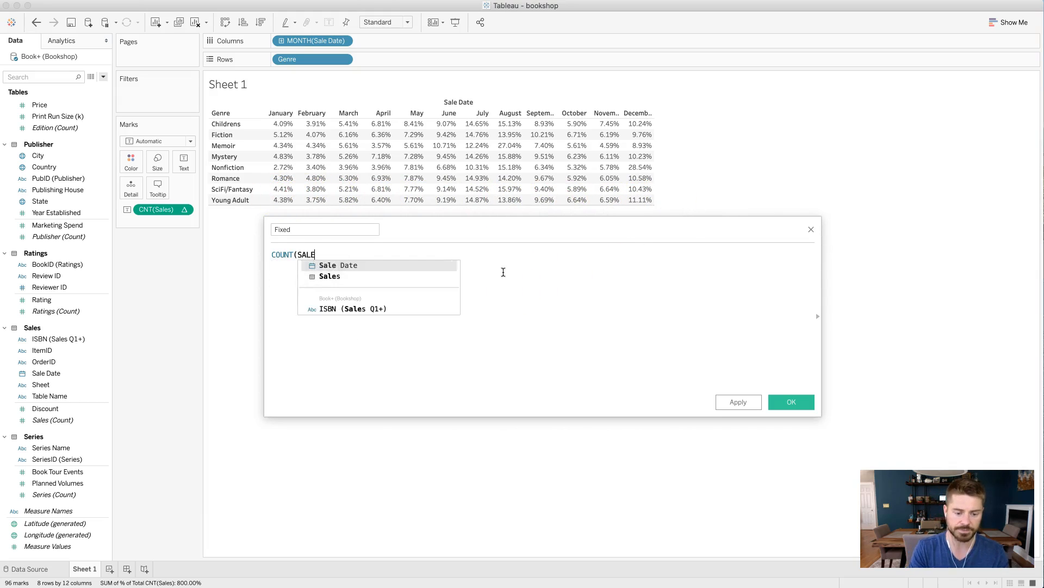
{"action": "type", "text": "S) /"}
{"action": "key", "text": "BackSpace"}
{"action": "key", "text": "BackSpace"}
{"action": "key", "text": "BackSpace"}
{"action": "key", "text": "BackSpace"}
{"action": "key", "text": "BackSpace"}
{"action": "key", "text": "BackSpace"}
{"action": "key", "text": "BackSpace"}
{"action": "key", "text": "BackSpace"}
{"action": "type", "text": "ales) / {"}
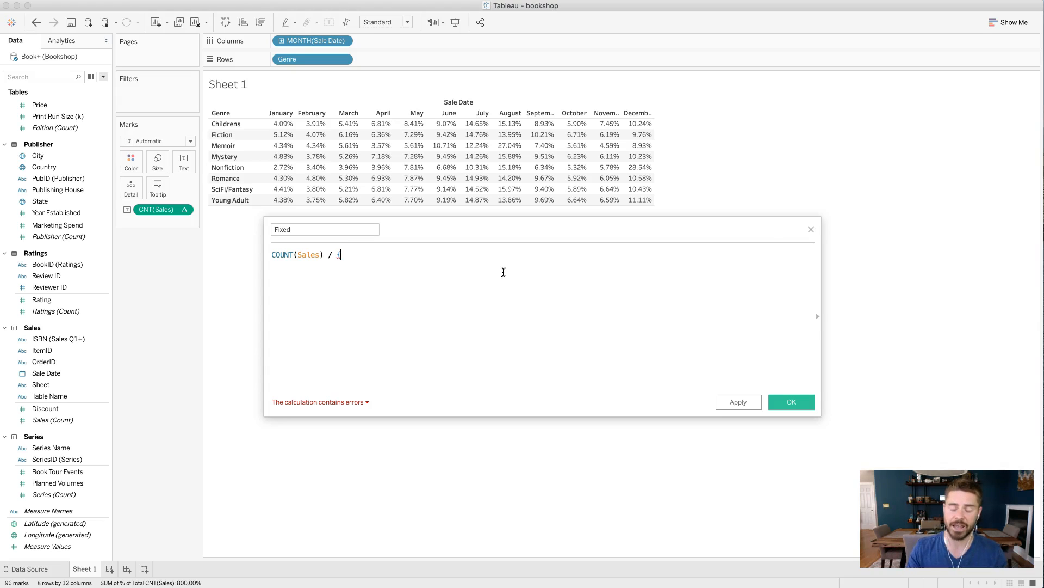
Continue the formula's denominator with the level-of-detail scope FIXED Genre:.
{"action": "type", "text": "Fixe"}
{"action": "key", "text": "Return"}
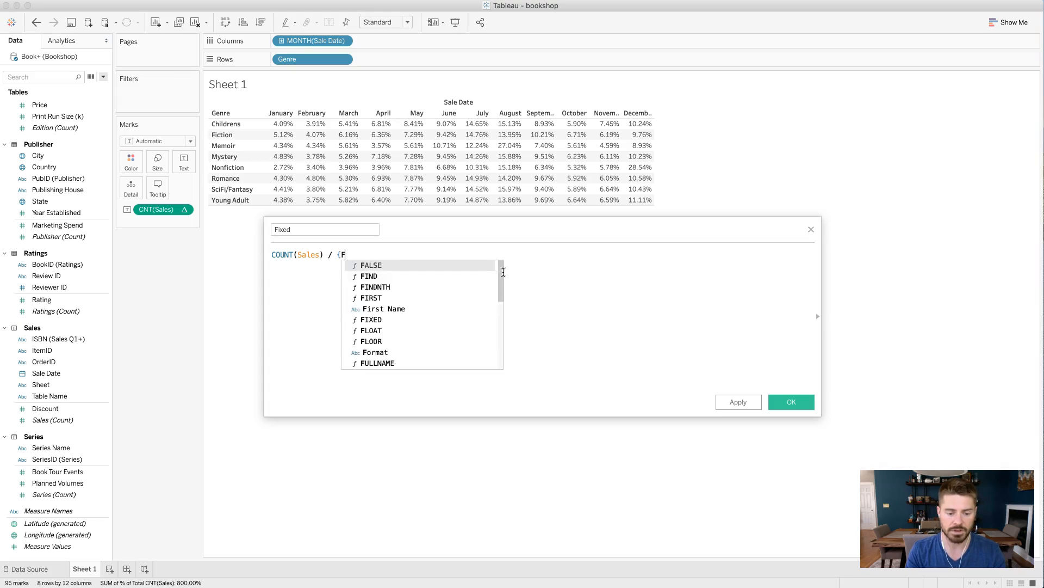
{"action": "type", "text": "Geng"}
{"action": "key", "text": "BackSpace"}
{"action": "key", "text": "Return"}
{"action": "type", "text": ": "}
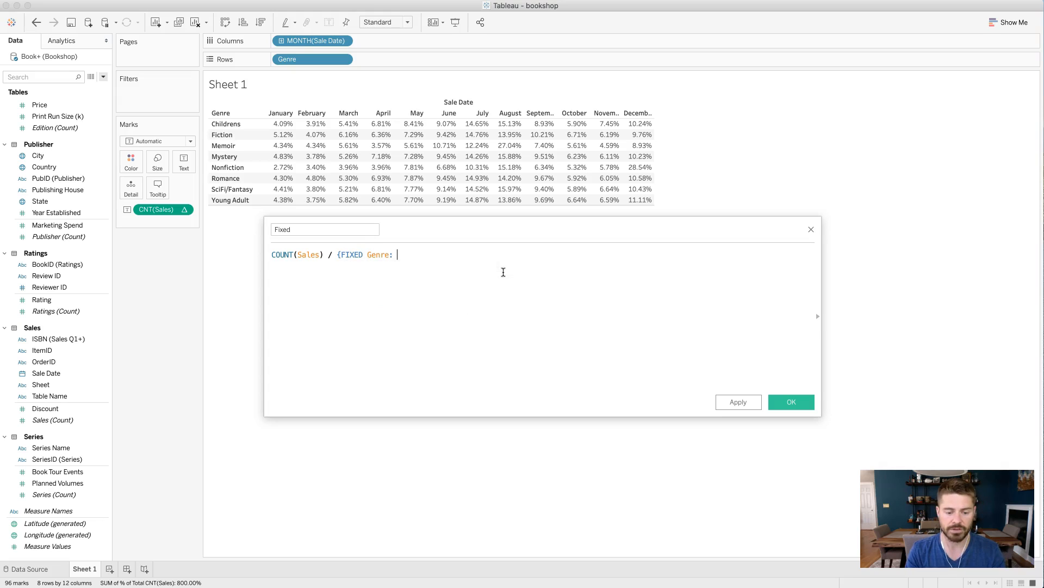
{"action": "type", "text": "coun"}
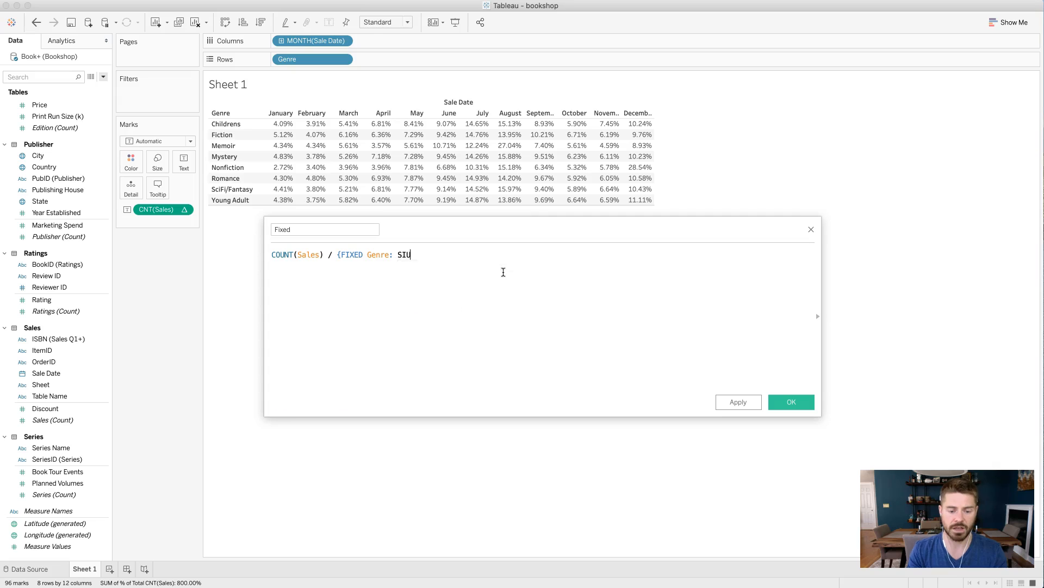
{"action": "type", "text": "t"}
Complete the level-of-detail expression with COUNT(Sales) and a closing brace.
{"action": "key", "text": "Return"}
{"action": "type", "text": "SALE"}
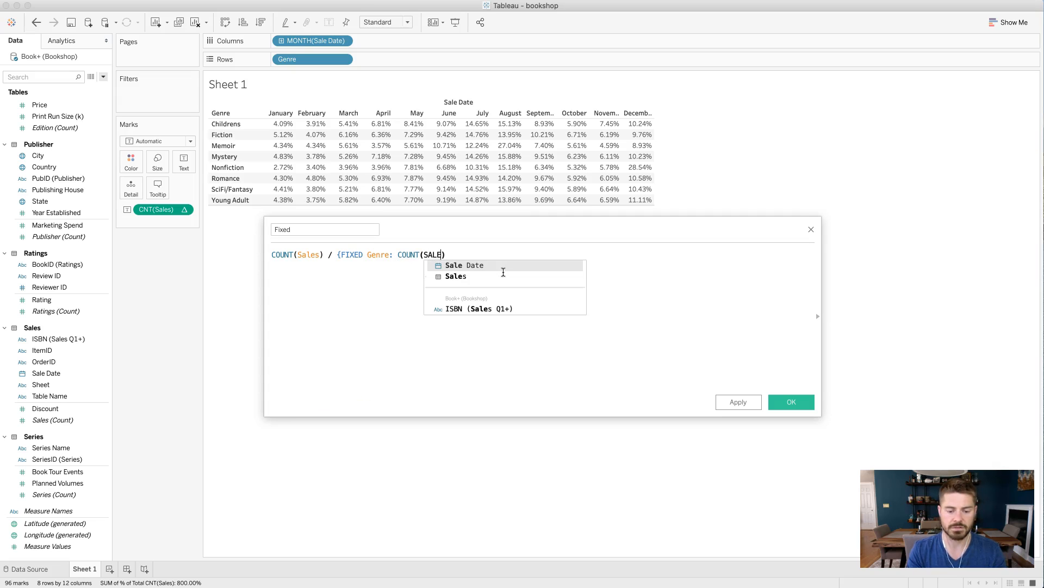
{"action": "type", "text": "LES"}
{"action": "key", "text": "Return"}
{"action": "type", "text": ")}"}
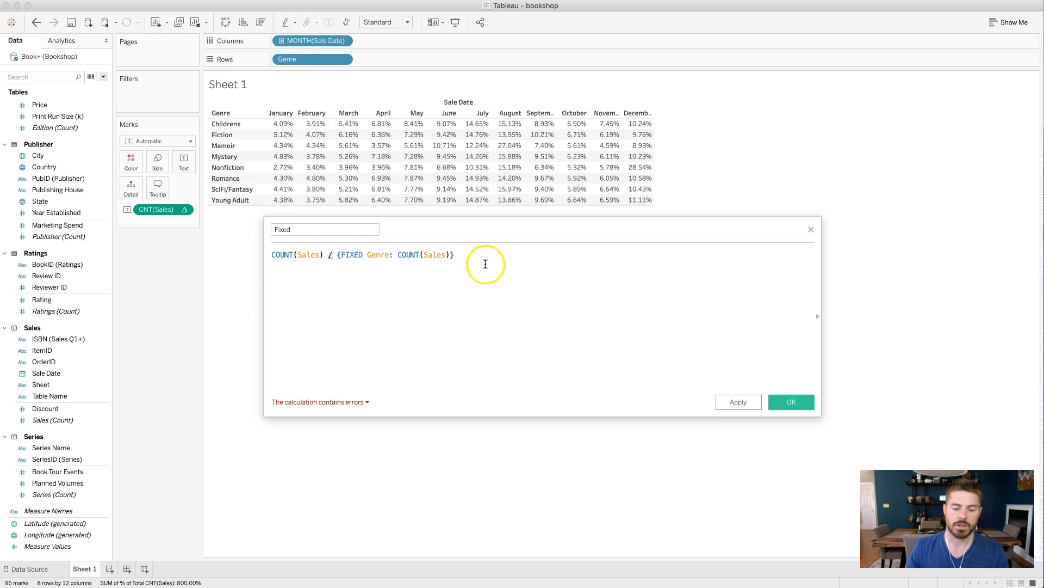
Examine the formula's COUNT(Sales) numerator and FIXED Genre denominator against the January value for Childrens in the table.
{"action": "left_click", "coordinate": [339, 254]}
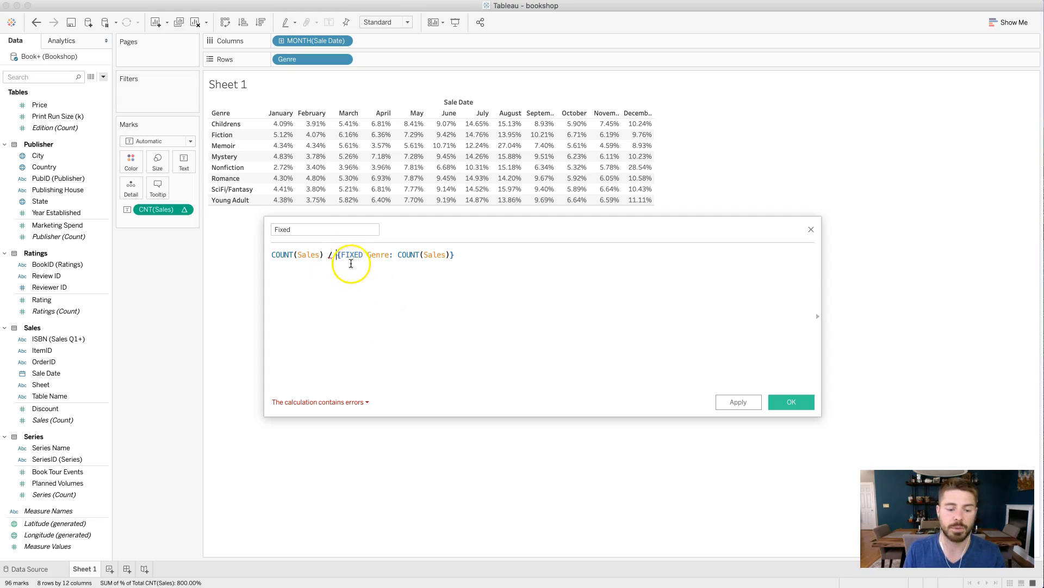
{"action": "double_click", "coordinate": [384, 255]}
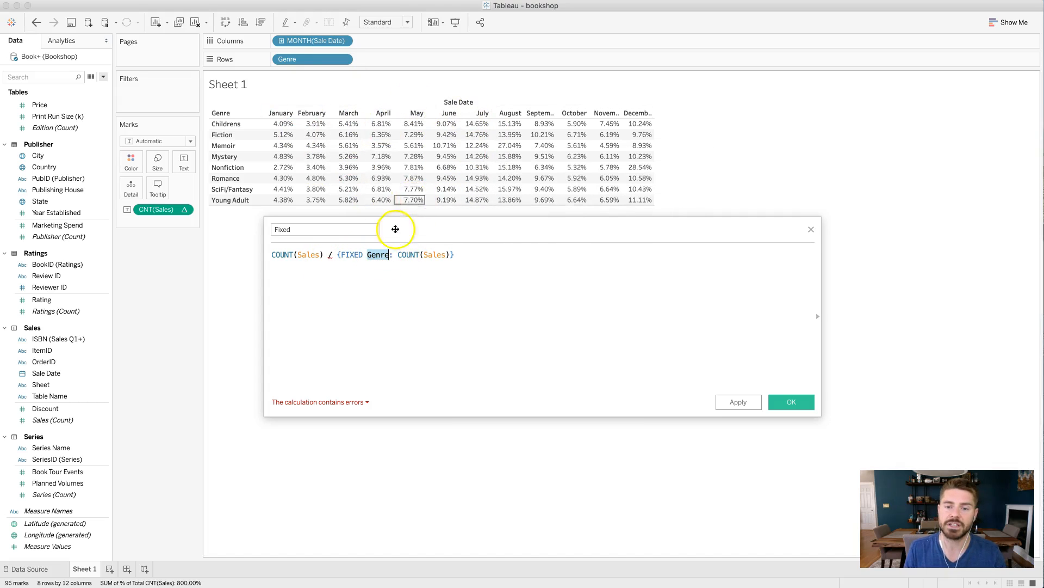
{"action": "left_click_drag", "start_coordinate": [337, 255], "coordinate": [461, 255]}
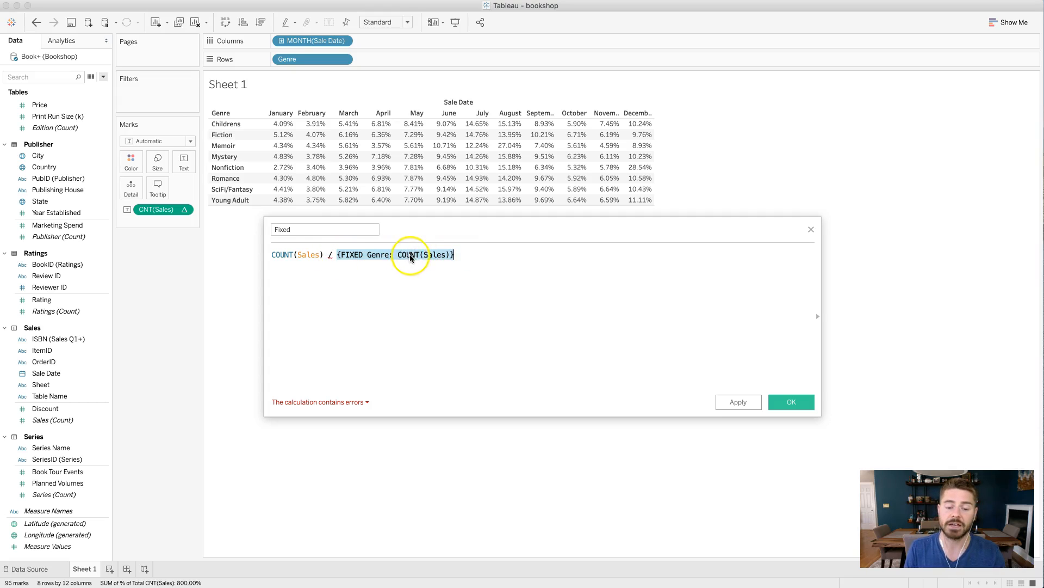
{"action": "left_click", "coordinate": [456, 275]}
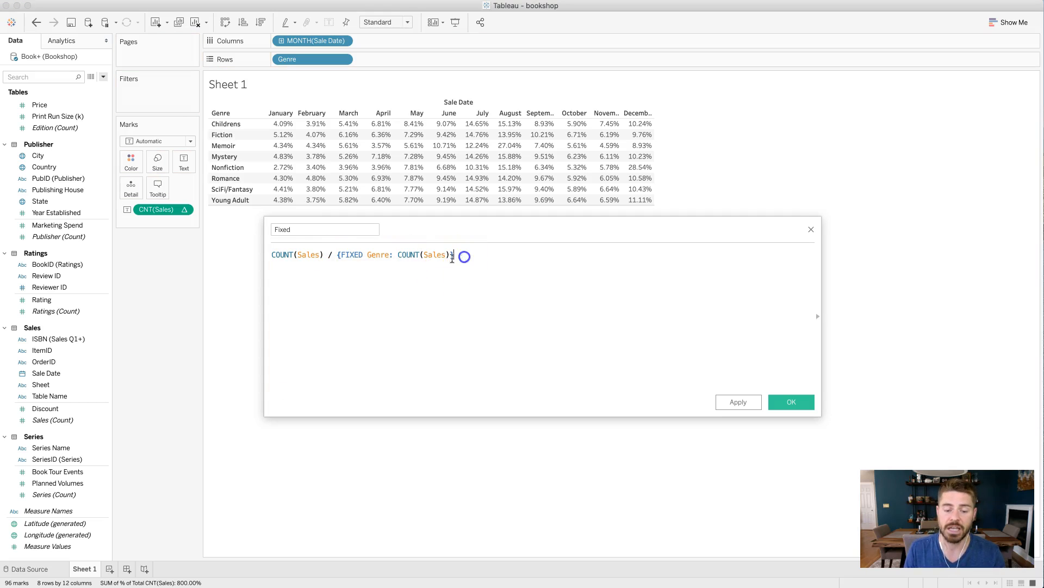
{"action": "left_click_drag", "start_coordinate": [337, 255], "coordinate": [479, 256]}
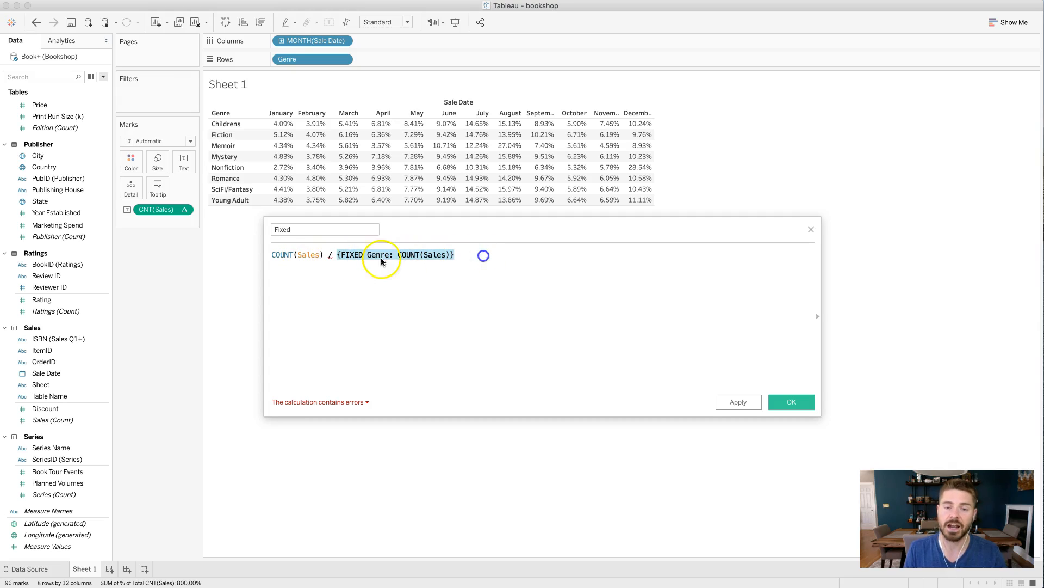
{"action": "left_click_drag", "start_coordinate": [324, 255], "coordinate": [267, 254]}
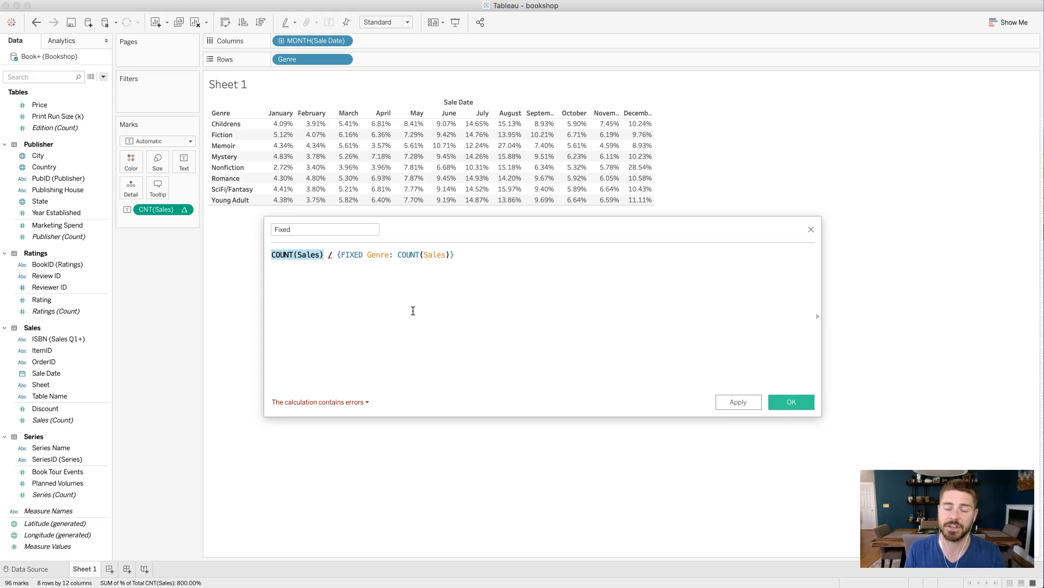
{"action": "left_click_drag", "start_coordinate": [294, 255], "coordinate": [307, 237]}
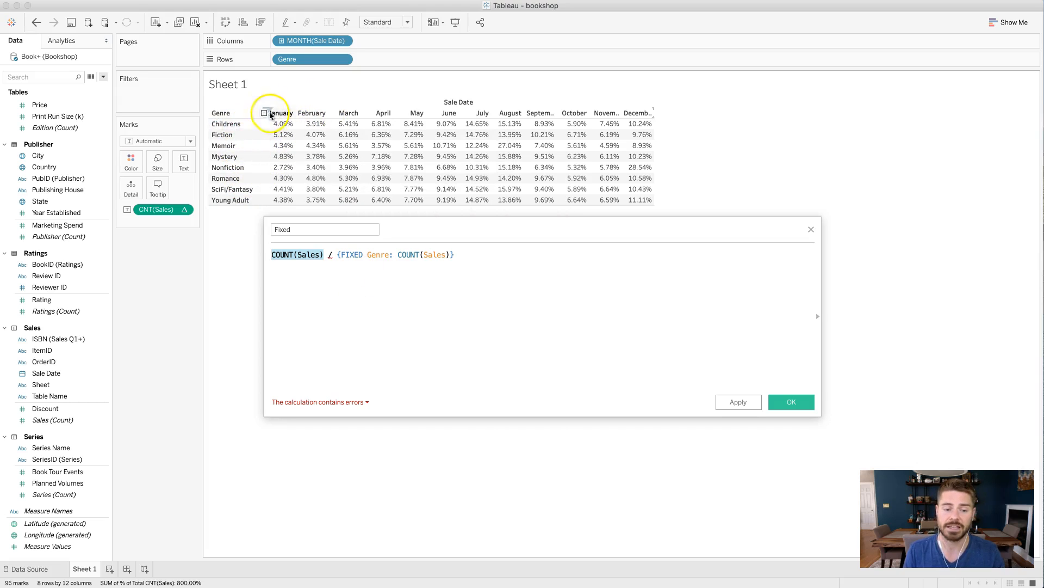
{"action": "mouse_move", "coordinate": [274, 125]}
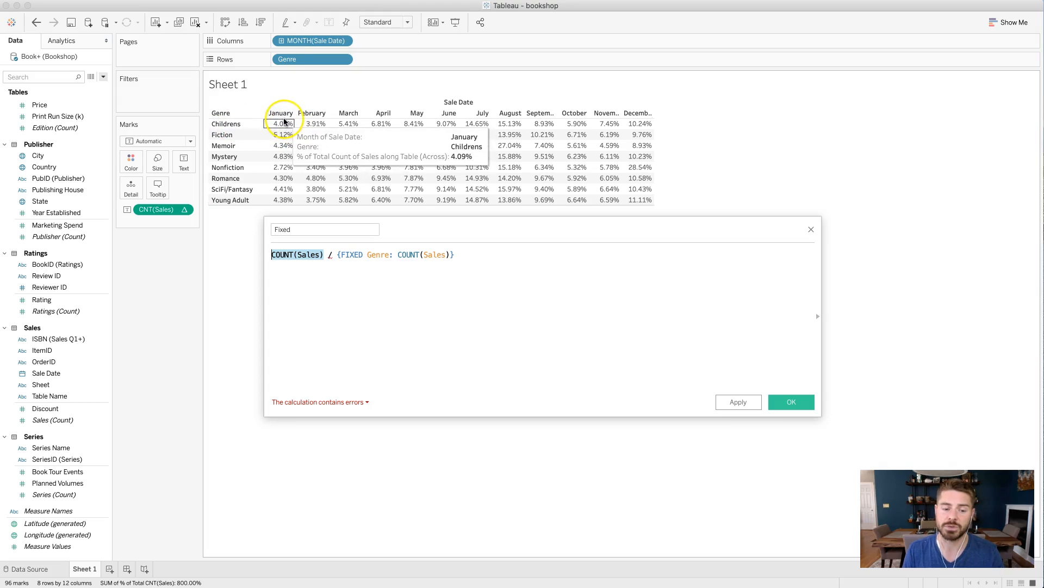
Examine the calculation's error details against the COUNT(Sales) numerator and the FIXED Genre denominator.
{"action": "left_click_drag", "start_coordinate": [272, 254], "coordinate": [326, 259]}
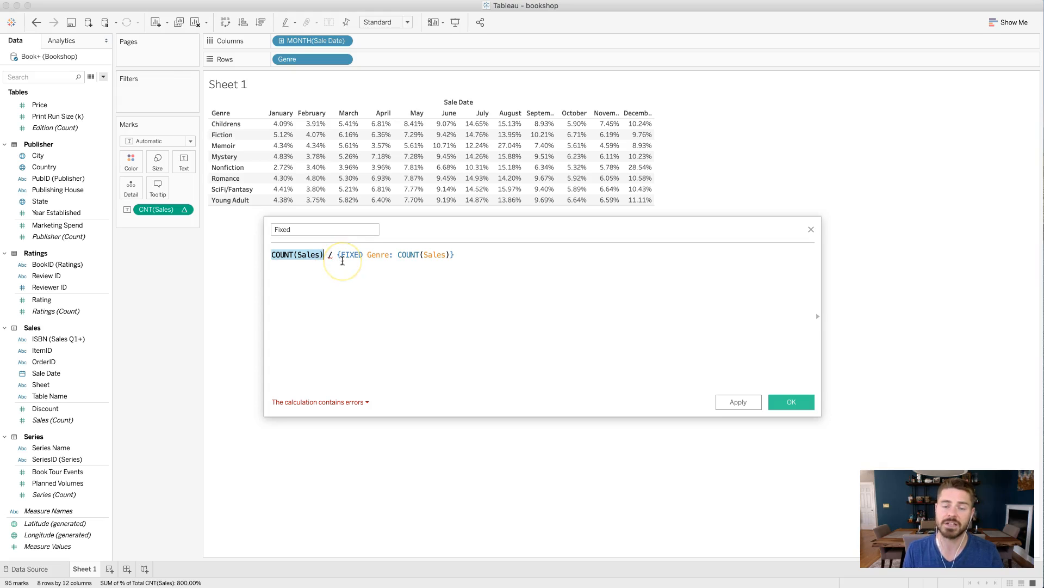
{"action": "left_click", "coordinate": [343, 259]}
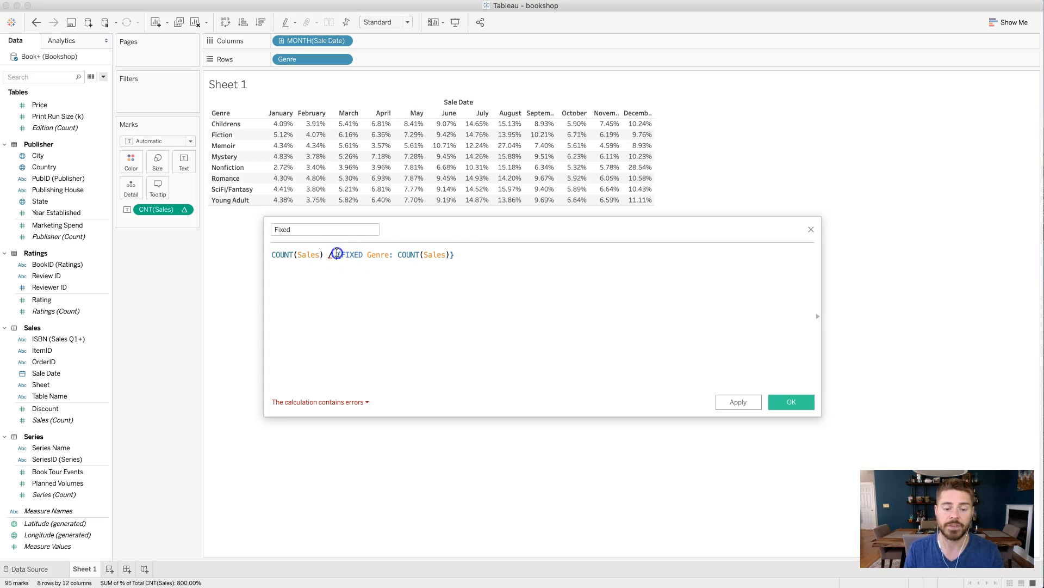
{"action": "left_click_drag", "start_coordinate": [338, 253], "coordinate": [454, 249]}
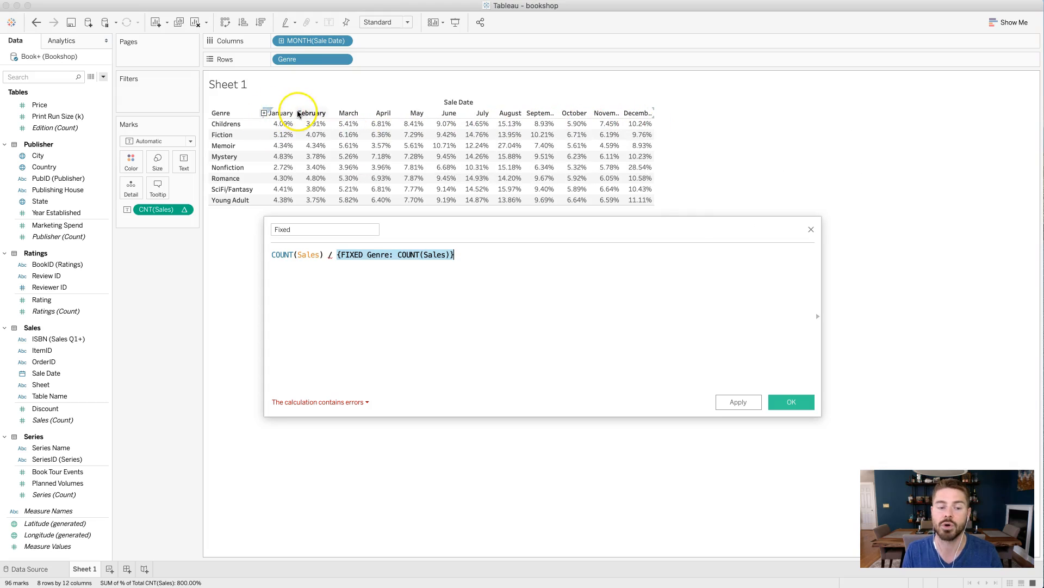
{"action": "left_click", "coordinate": [428, 297]}
{"action": "left_click", "coordinate": [336, 401]}
{"action": "left_click", "coordinate": [310, 328]}
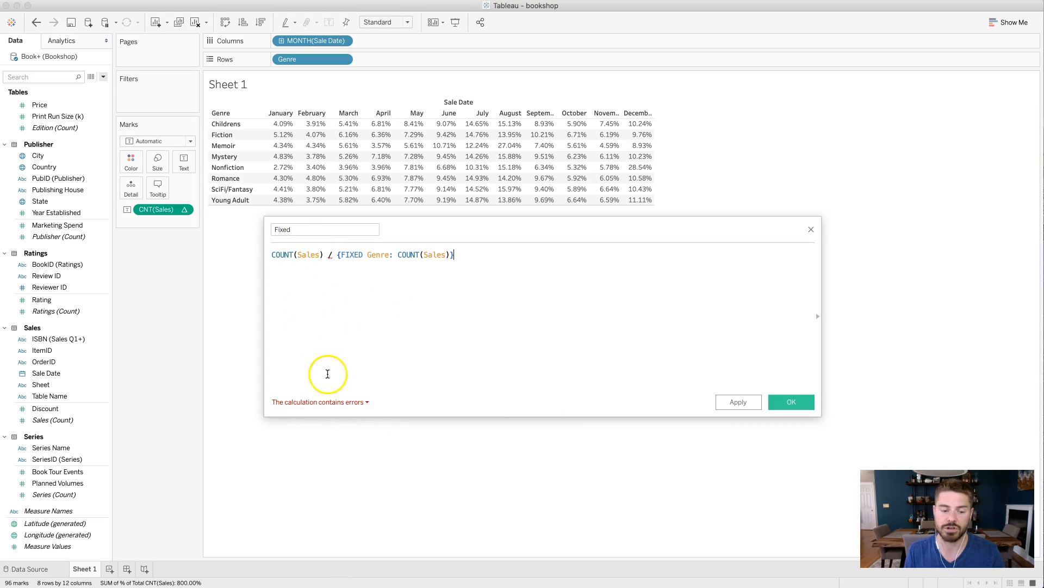
{"action": "left_click", "coordinate": [329, 402]}
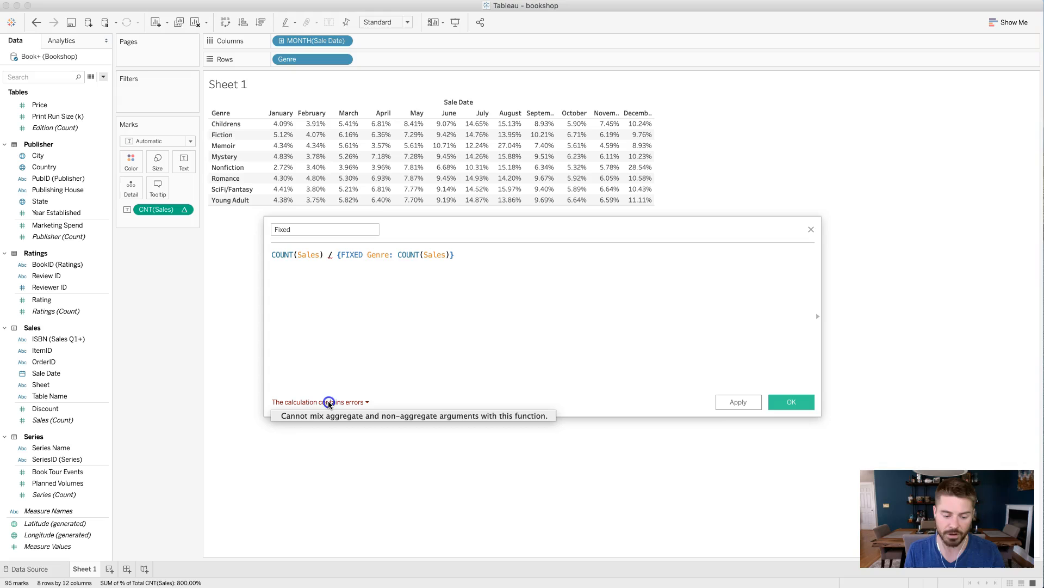
{"action": "left_click", "coordinate": [346, 287]}
{"action": "left_click", "coordinate": [276, 256]}
{"action": "left_click_drag", "start_coordinate": [272, 255], "coordinate": [462, 256]}
{"action": "left_click", "coordinate": [341, 267]}
{"action": "left_click", "coordinate": [337, 260]}
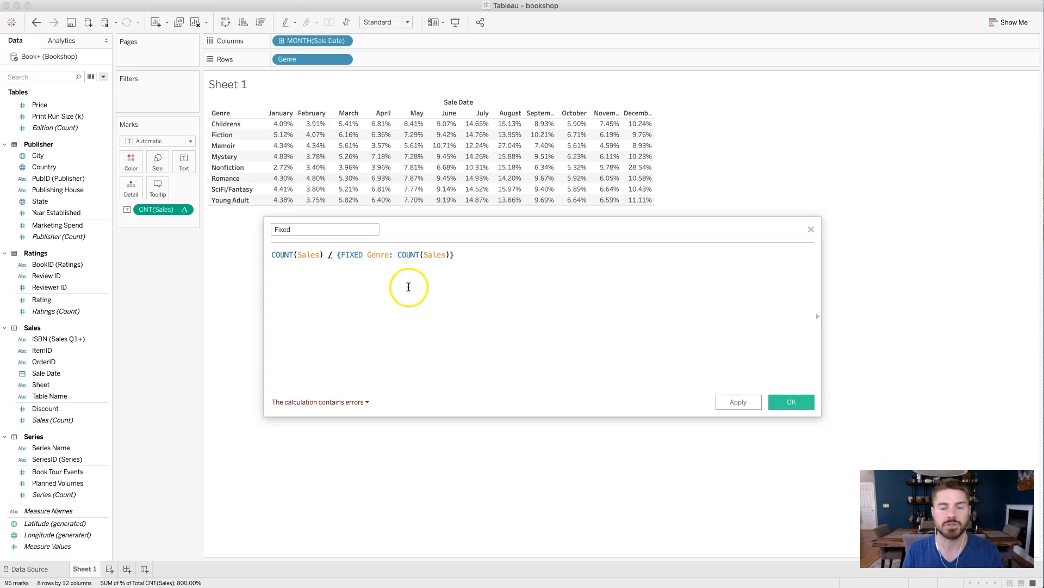
Wrap the FIXED Genre expression in the denominator in ATTR() and save the Fixed calculation.
{"action": "left_click_drag", "start_coordinate": [337, 255], "coordinate": [457, 260]}
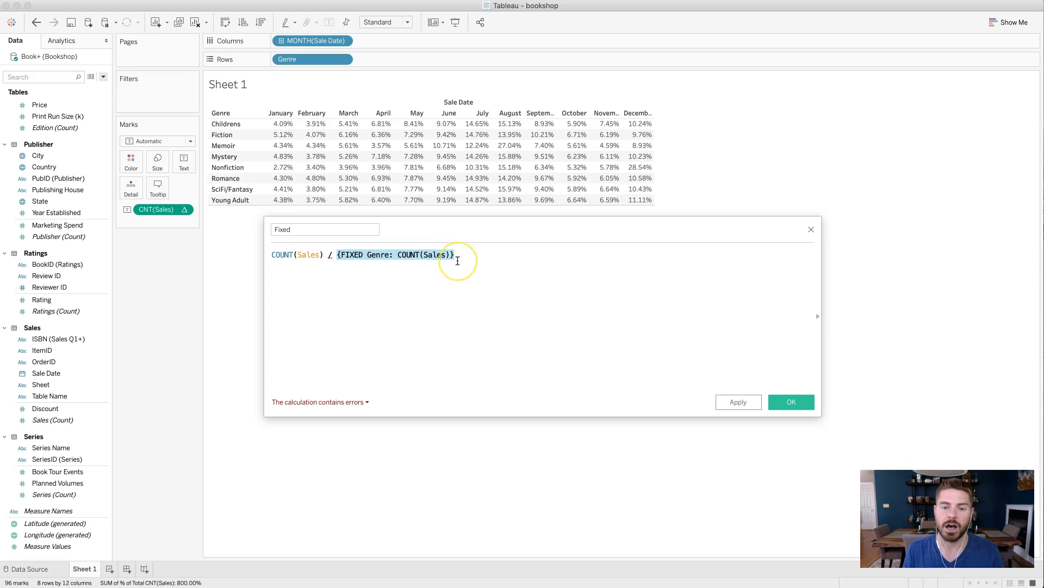
{"action": "left_click", "coordinate": [336, 260]}
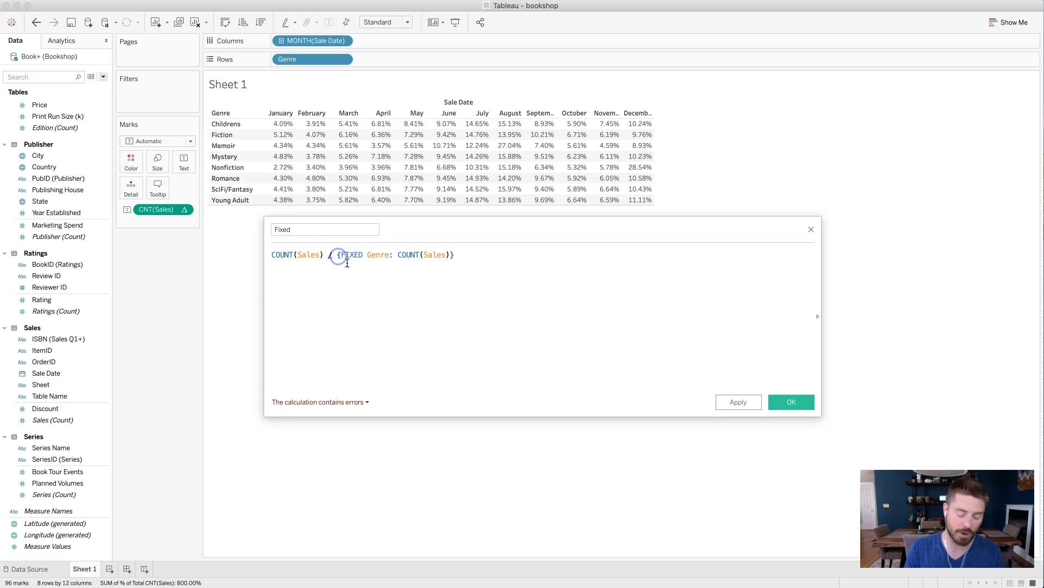
{"action": "type", "text": "ATTR("}
{"action": "key", "text": "End"}
{"action": "type", "text": ")"}
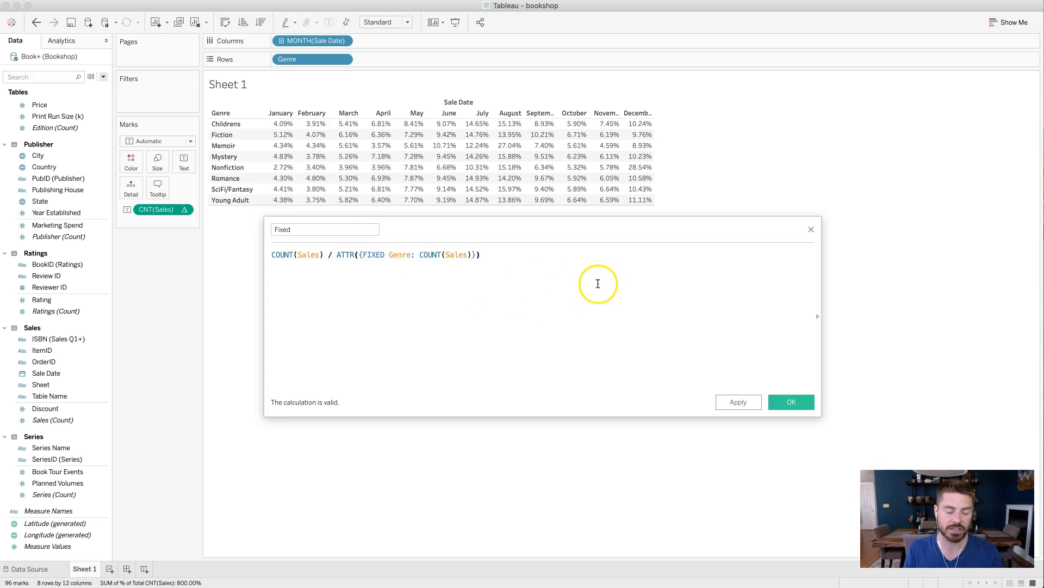
{"action": "left_click", "coordinate": [786, 404]}
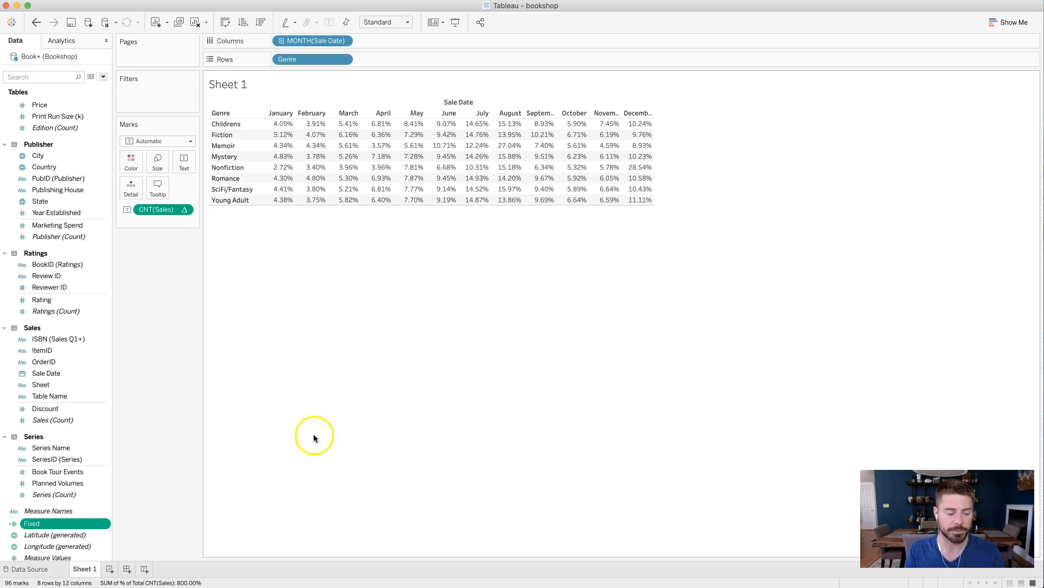
Add the Fixed field to the table as a second text value and format its default numbers as Percentage.
{"action": "left_click_drag", "start_coordinate": [63, 525], "coordinate": [179, 218]}
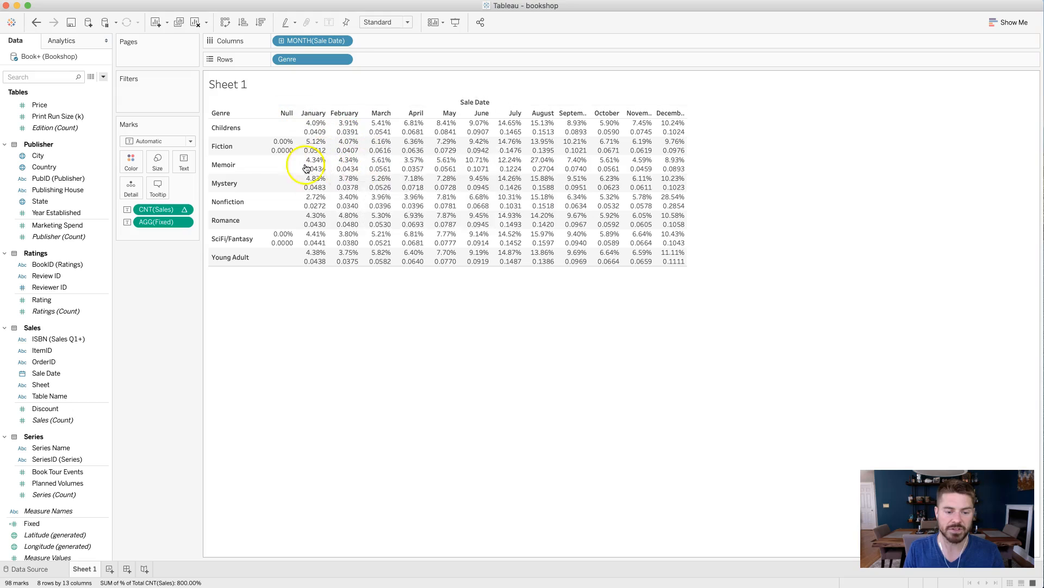
{"action": "mouse_move", "coordinate": [320, 191]}
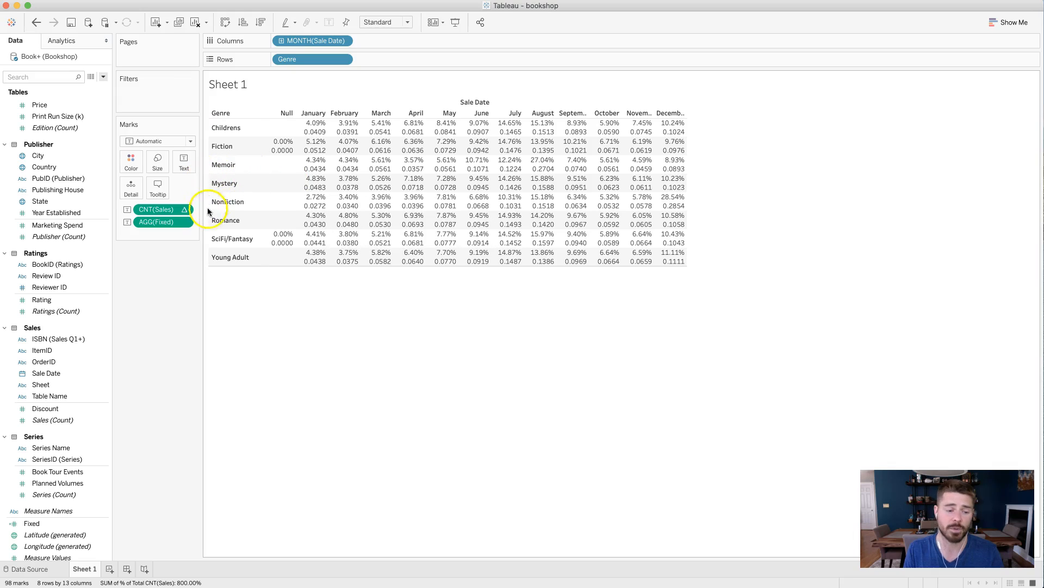
{"action": "left_click", "coordinate": [183, 223]}
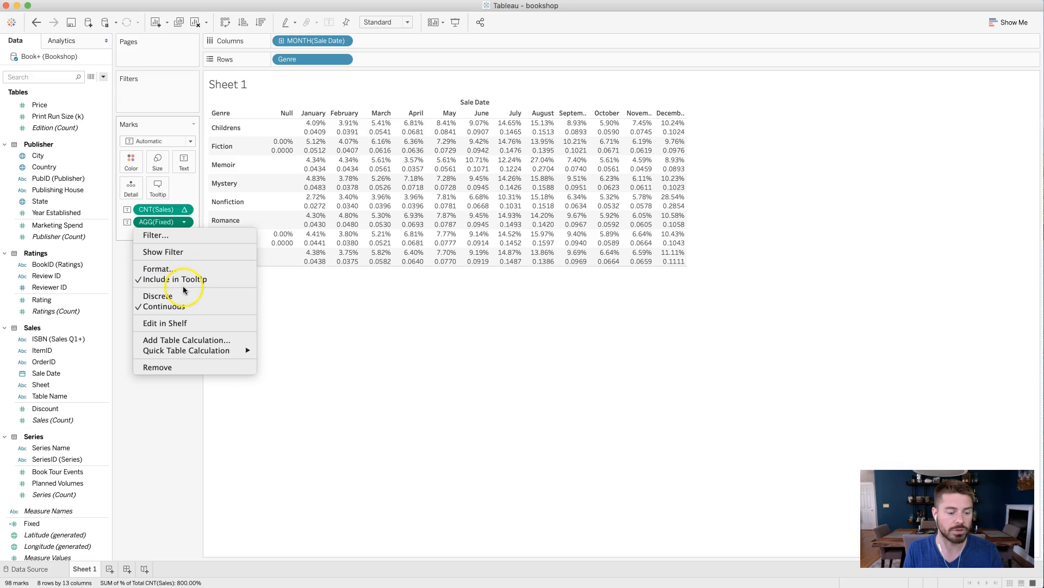
{"action": "left_click", "coordinate": [185, 268]}
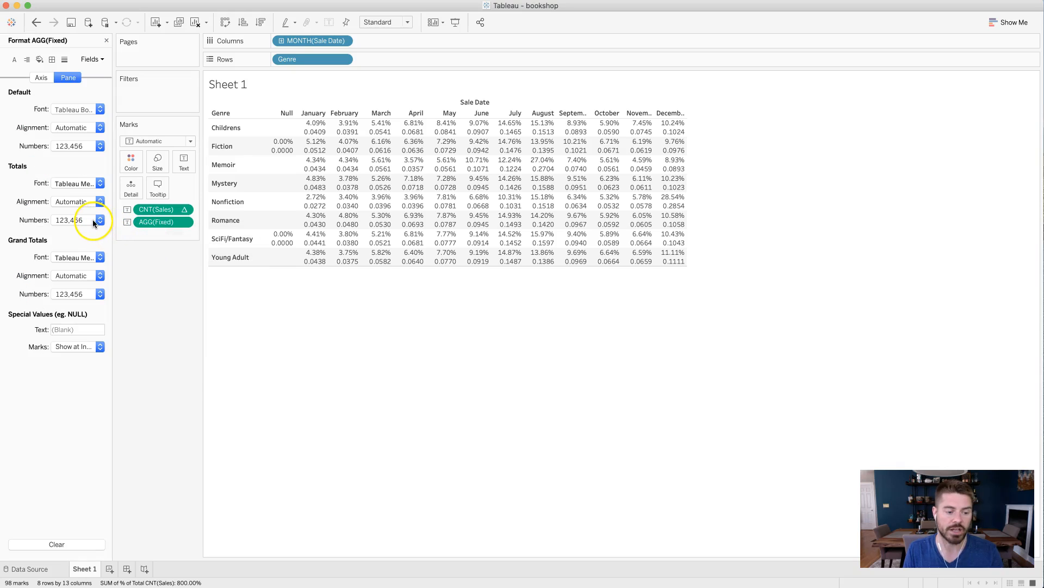
{"action": "left_click", "coordinate": [92, 146]}
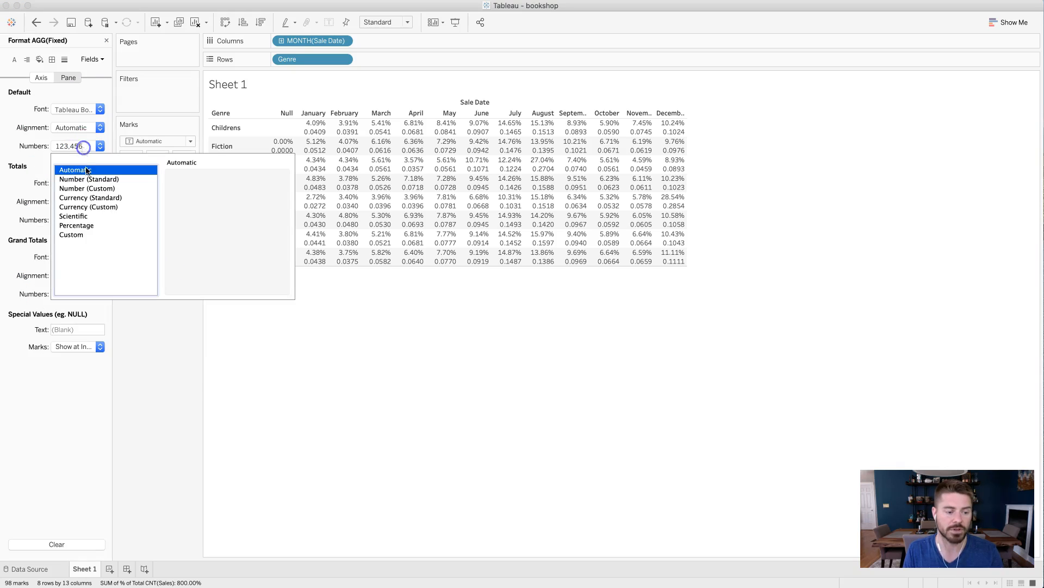
{"action": "left_click", "coordinate": [91, 228]}
{"action": "left_click", "coordinate": [266, 359]}
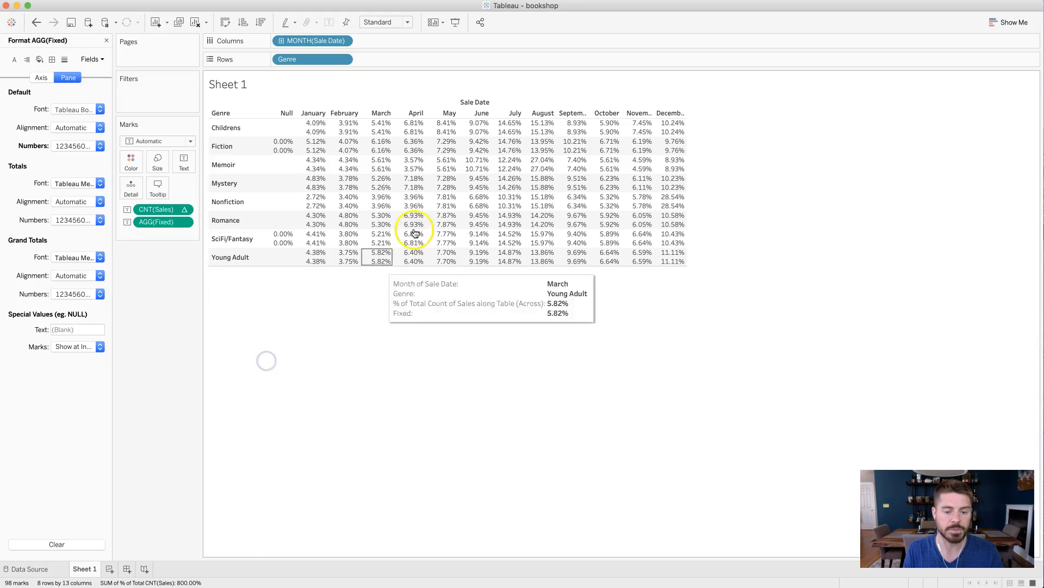
{"action": "left_click", "coordinate": [106, 40]}
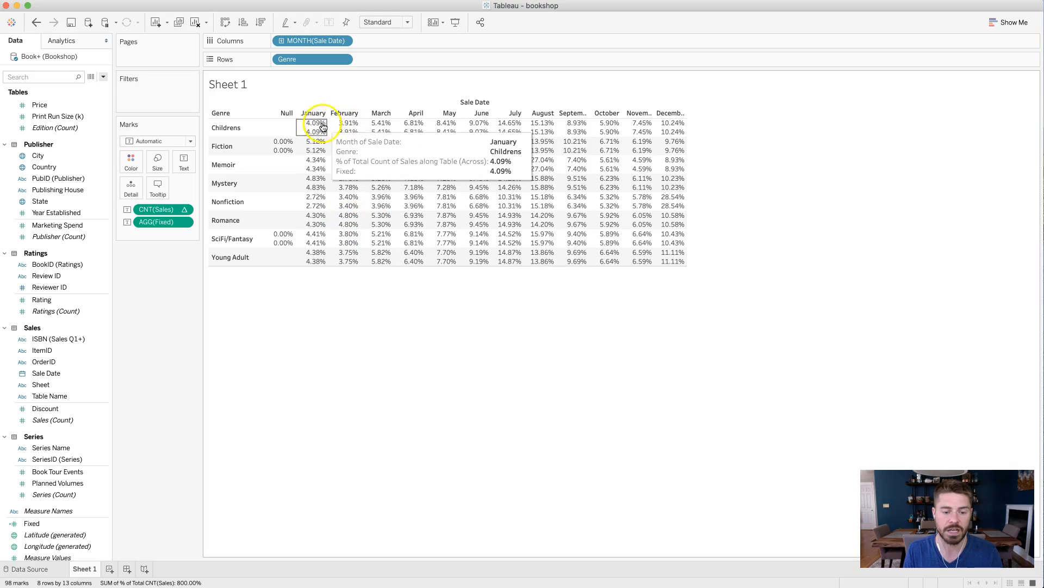
Change the CNT(Sales) percent-of-total table calculation to compute down the table.
{"action": "left_click", "coordinate": [184, 210]}
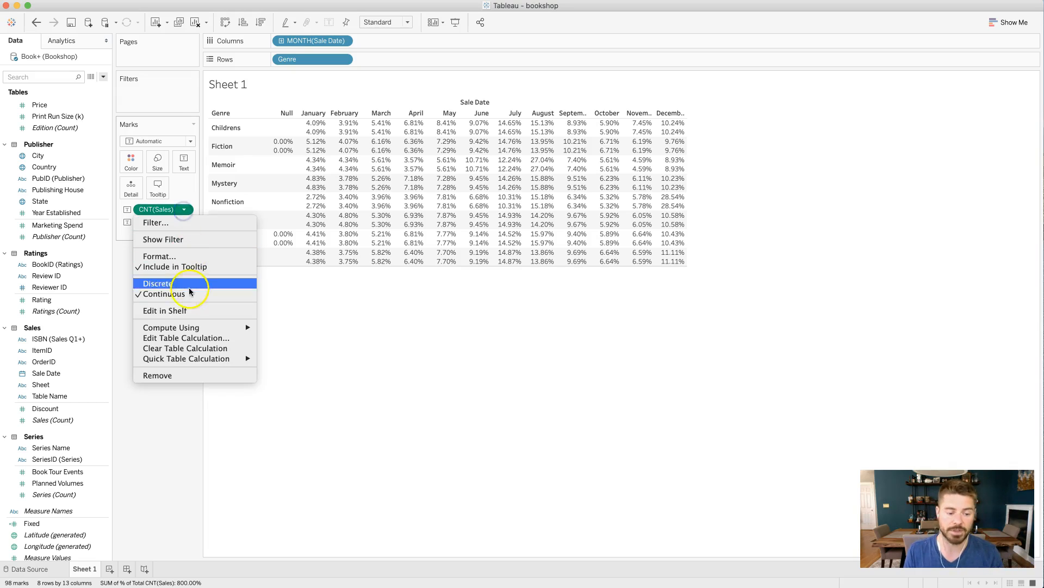
{"action": "mouse_move", "coordinate": [203, 328]}
{"action": "left_click", "coordinate": [315, 340]}
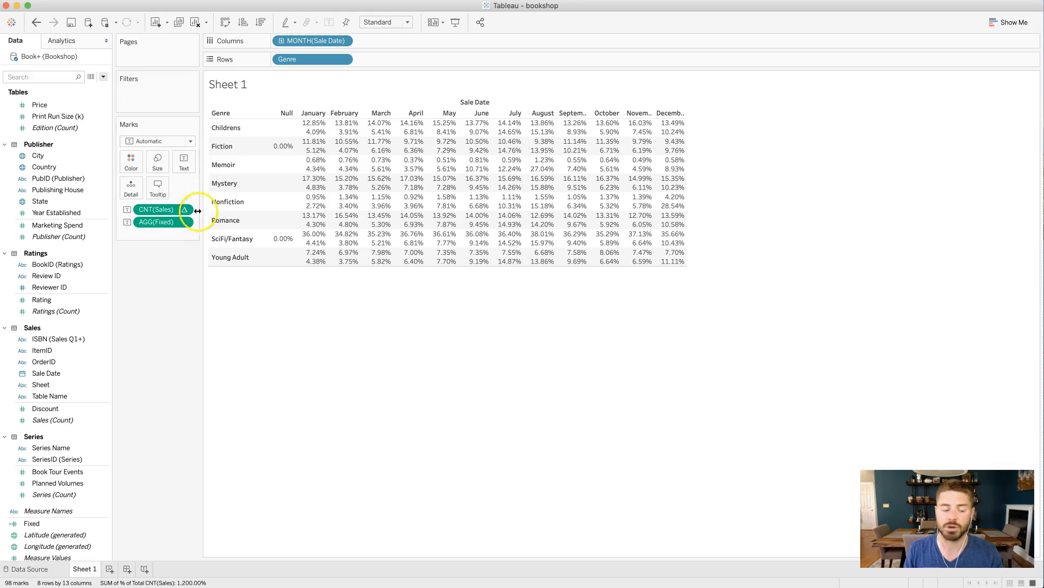
Edit the Fixed calculation so its level-of-detail scope is MONTH([Sale Date]) instead of Genre, and save it.
{"action": "left_click", "coordinate": [90, 523]}
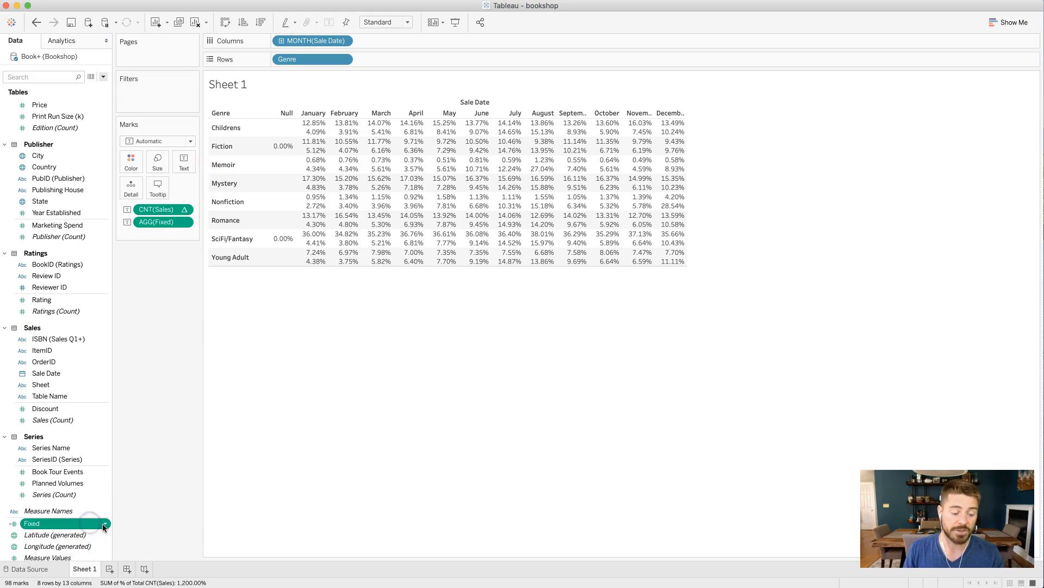
{"action": "left_click", "coordinate": [104, 525]}
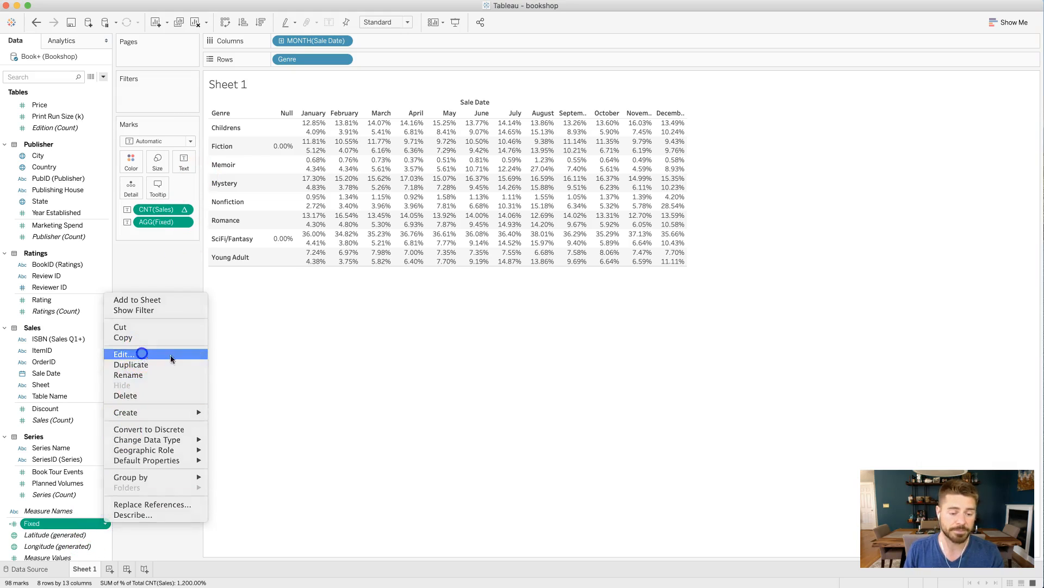
{"action": "left_click", "coordinate": [143, 354]}
{"action": "left_click_drag", "start_coordinate": [450, 228], "coordinate": [437, 315]}
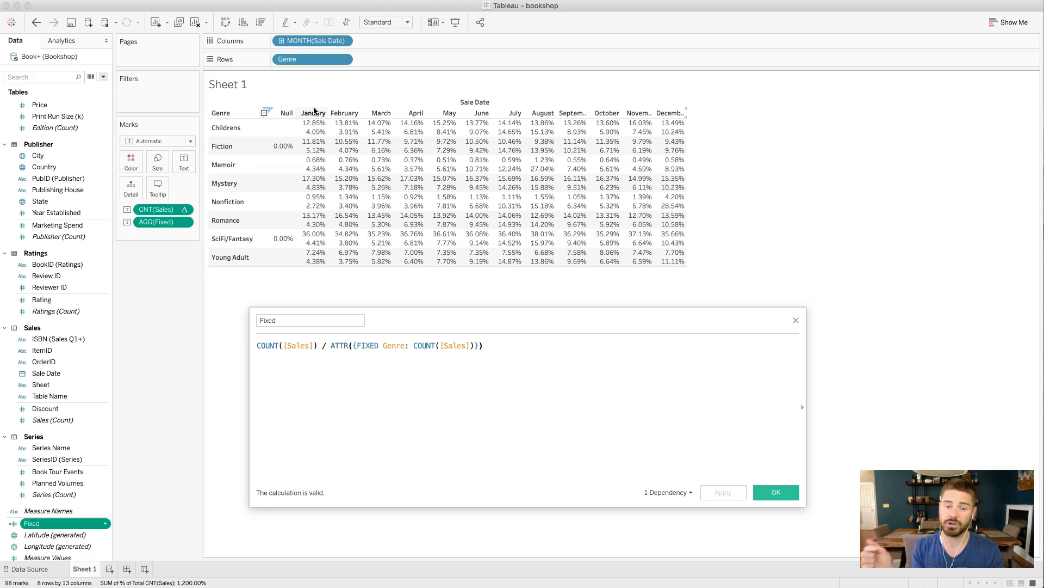
{"action": "double_click", "coordinate": [394, 345]}
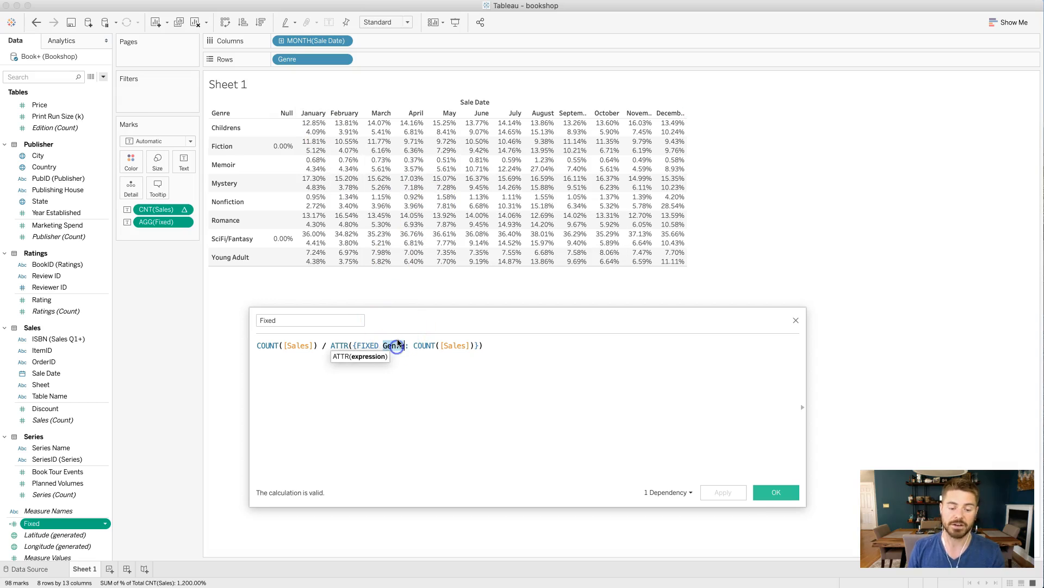
{"action": "type", "text": "MONTH("}
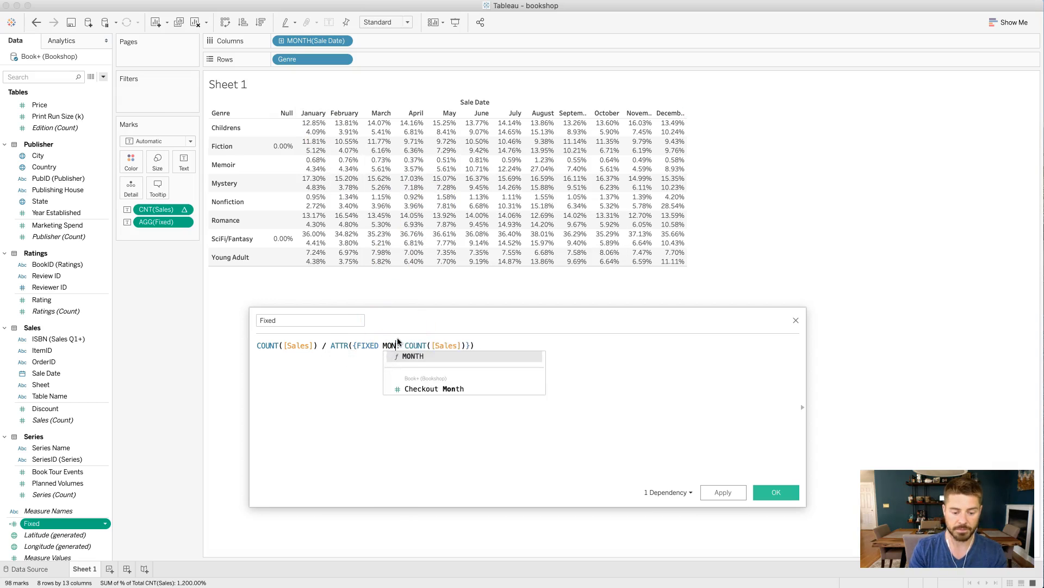
{"action": "type", "text": "[Sale Date]"}
{"action": "key", "text": "Return"}
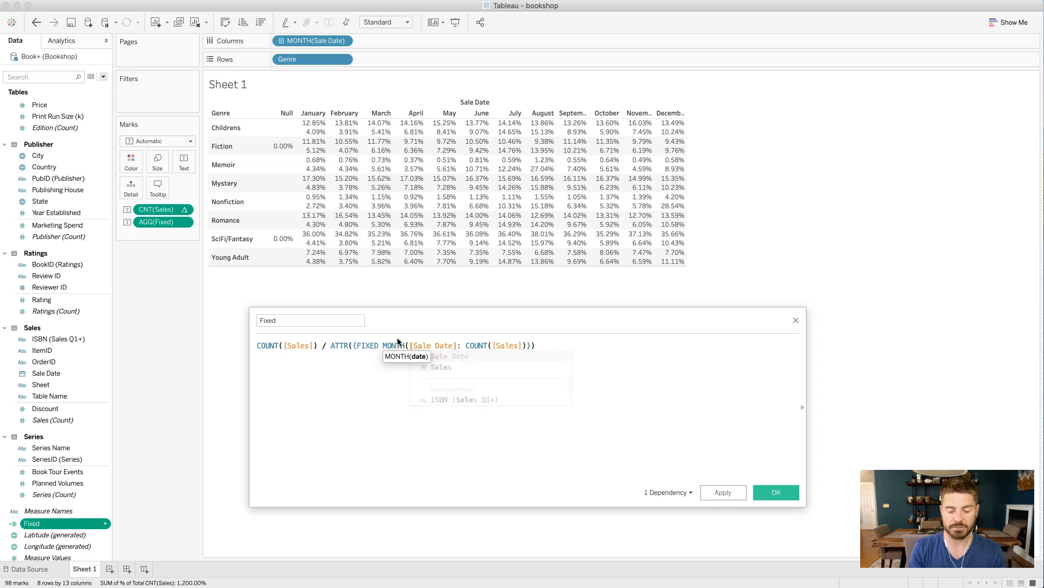
{"action": "type", "text": ")"}
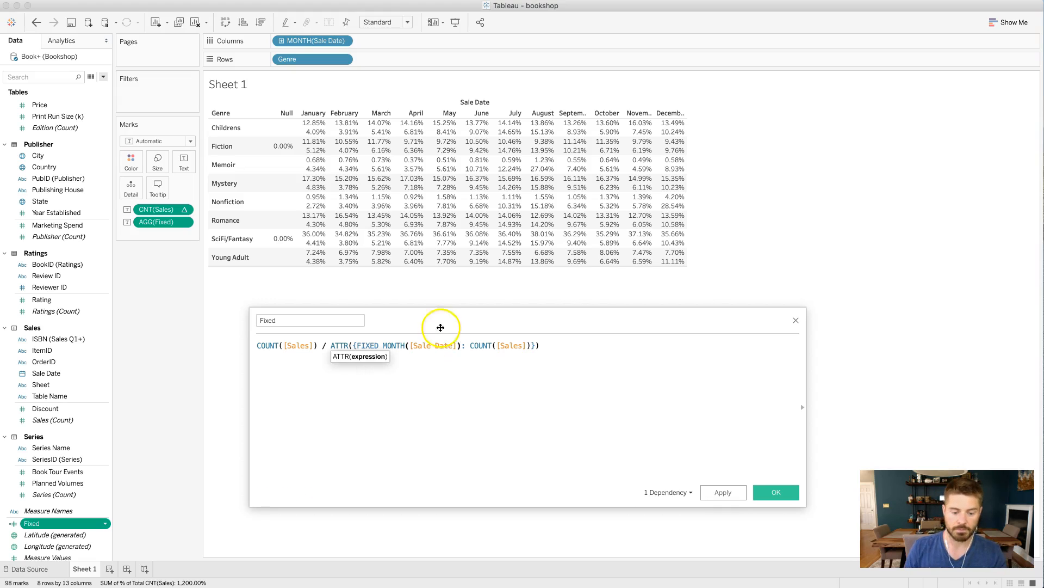
{"action": "left_click", "coordinate": [349, 362]}
{"action": "left_click_drag", "start_coordinate": [318, 346], "coordinate": [256, 345]}
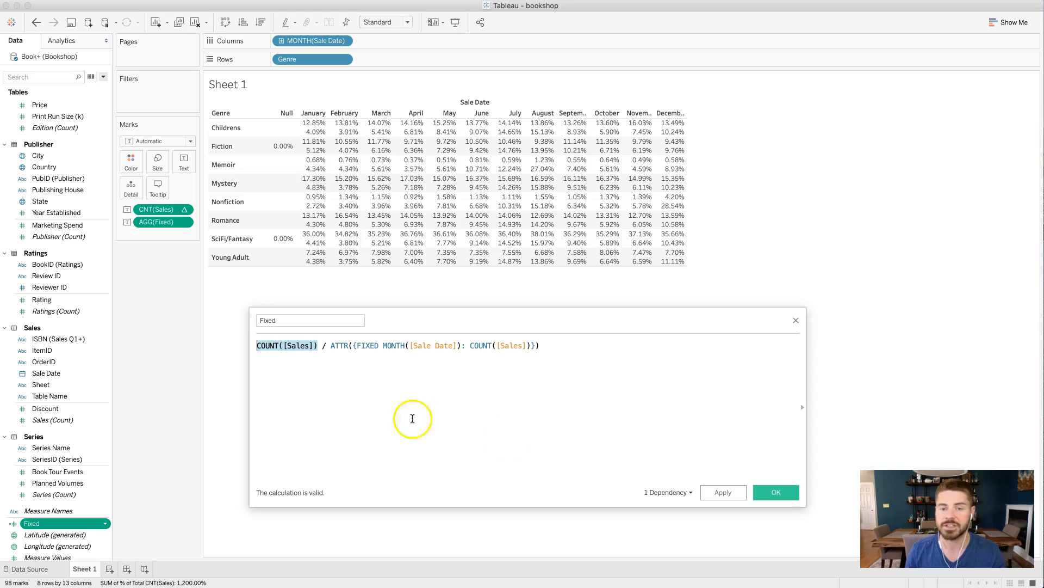
{"action": "left_click", "coordinate": [766, 493]}
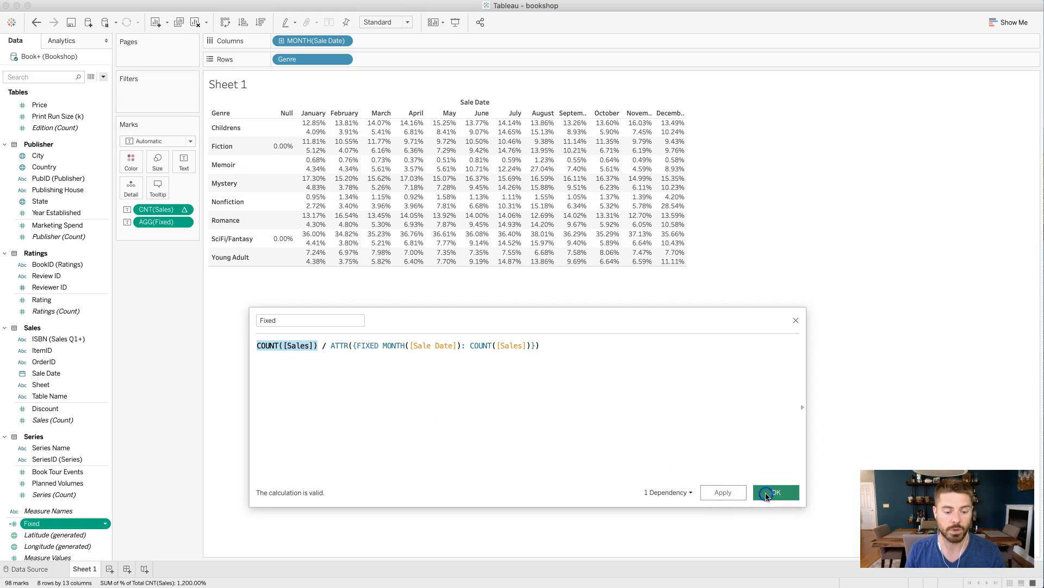